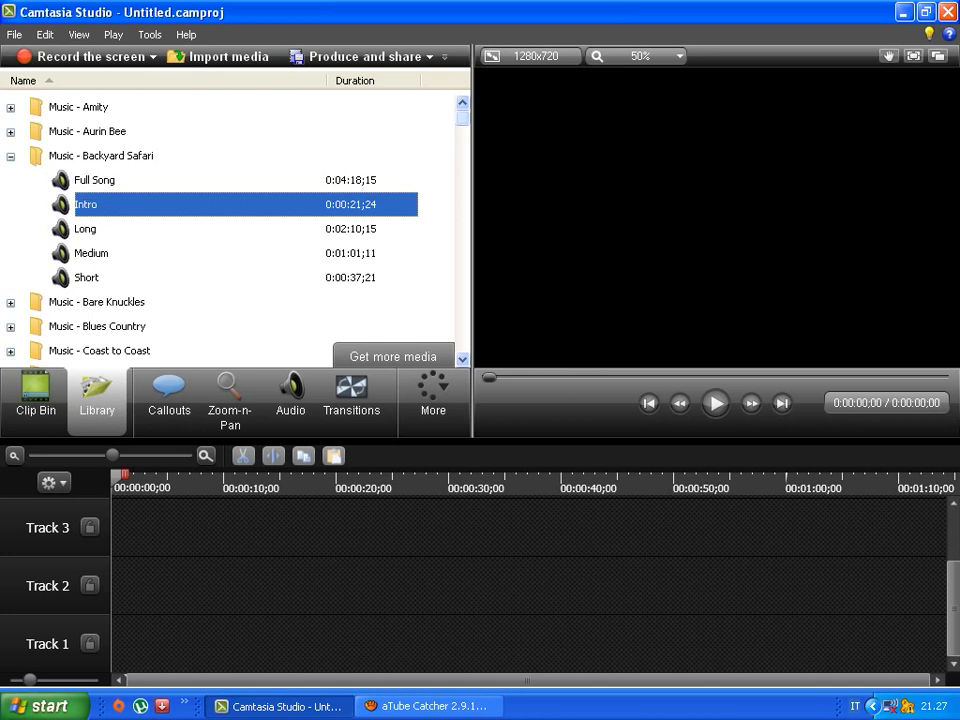
Add the Backyard Safari Intro music to Track 1 and the End of the Line Animated Title to the start of Track 2
drag(86, 204, 220, 643)
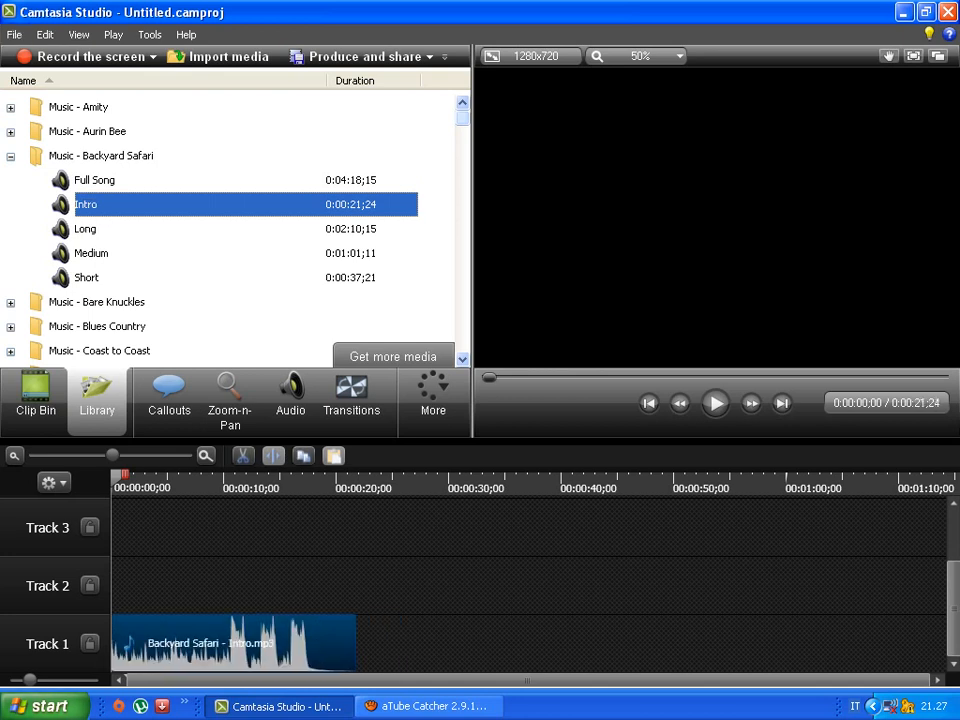
scroll(235, 225, down, 15)
scroll(235, 225, down, 7)
scroll(235, 225, down, 10)
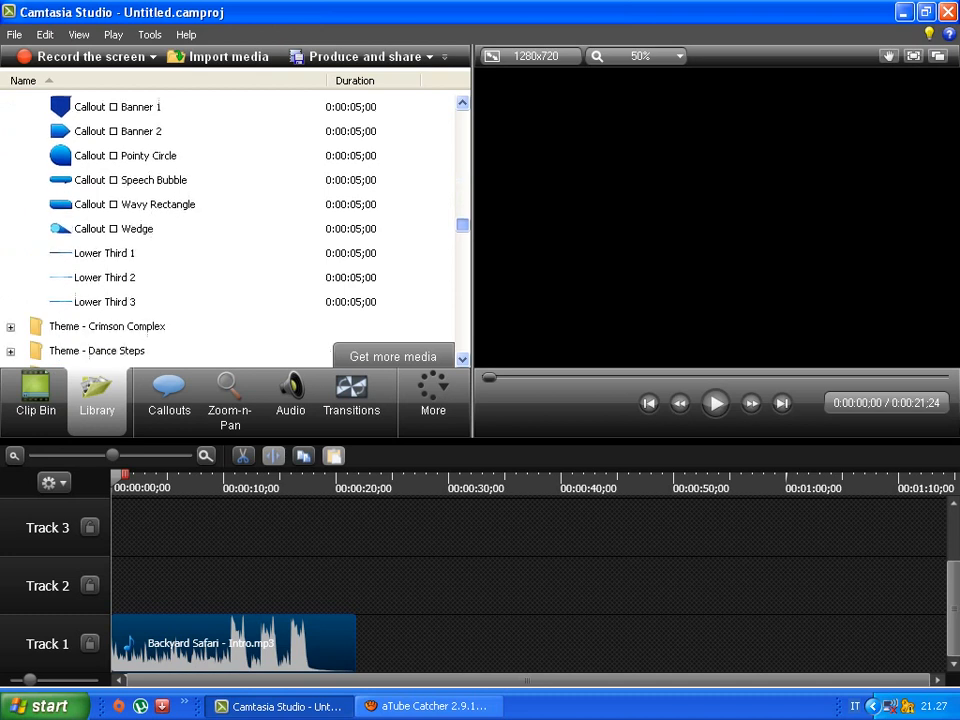
scroll(347, 170, down, 5)
scroll(155, 180, down, 8)
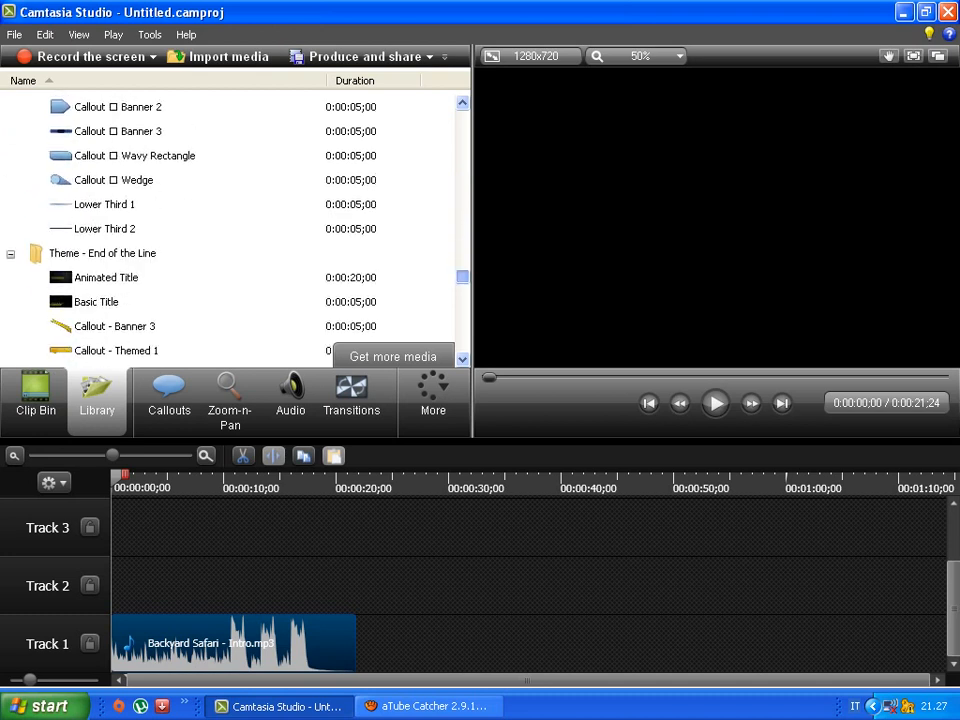
click(106, 277)
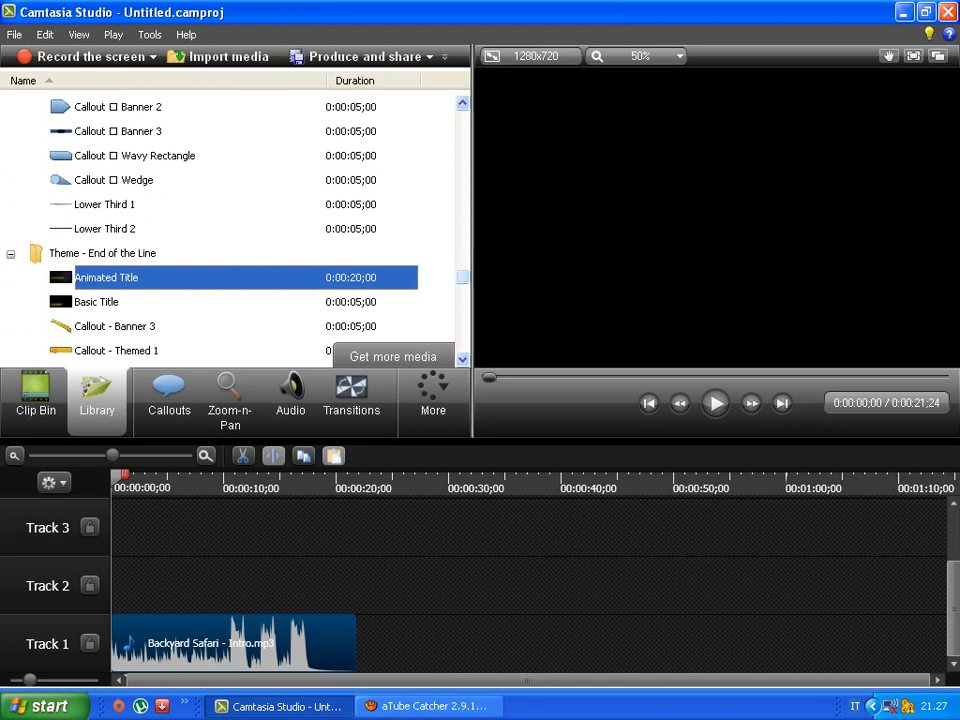
drag(106, 277, 114, 585)
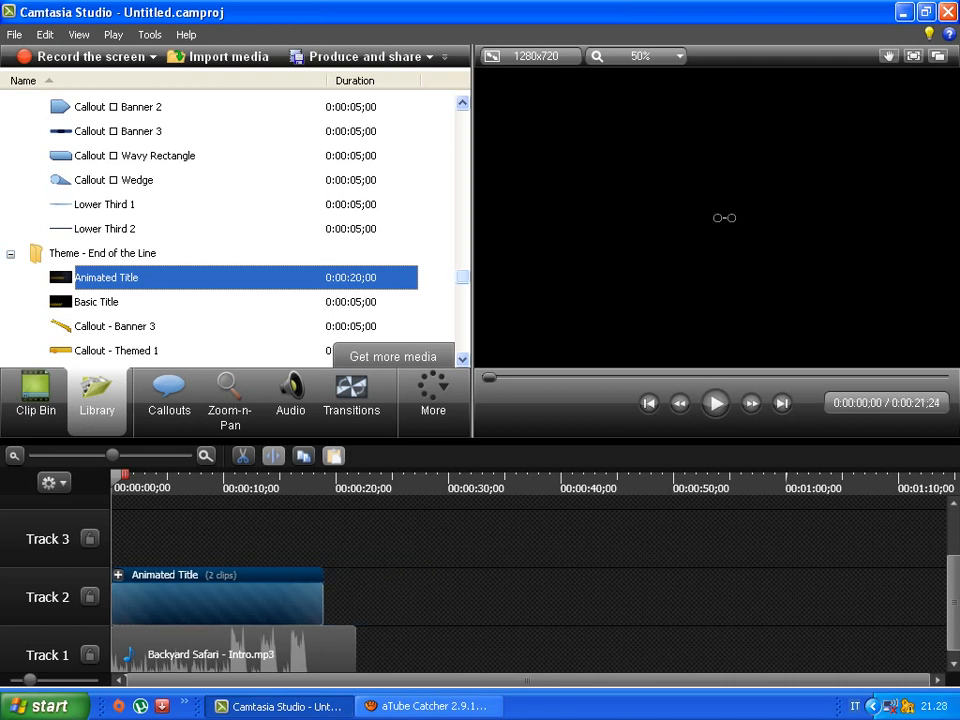
Preview the title up to 0:00:02;23, expand the Animated Title group and extend the text callout's fade-in to the playhead
key(space)
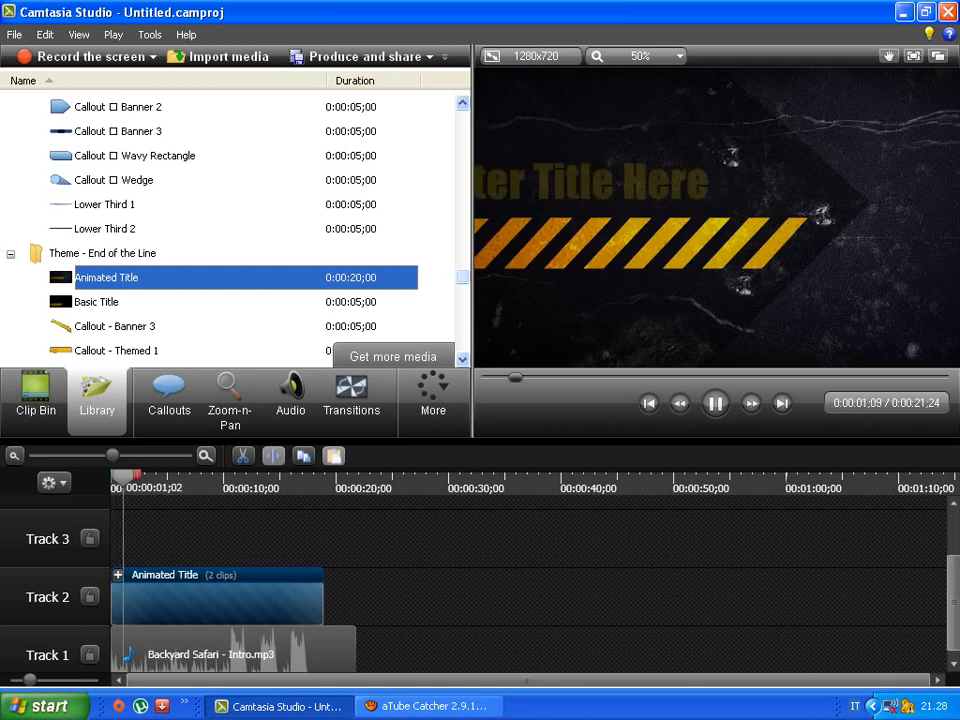
key(space)
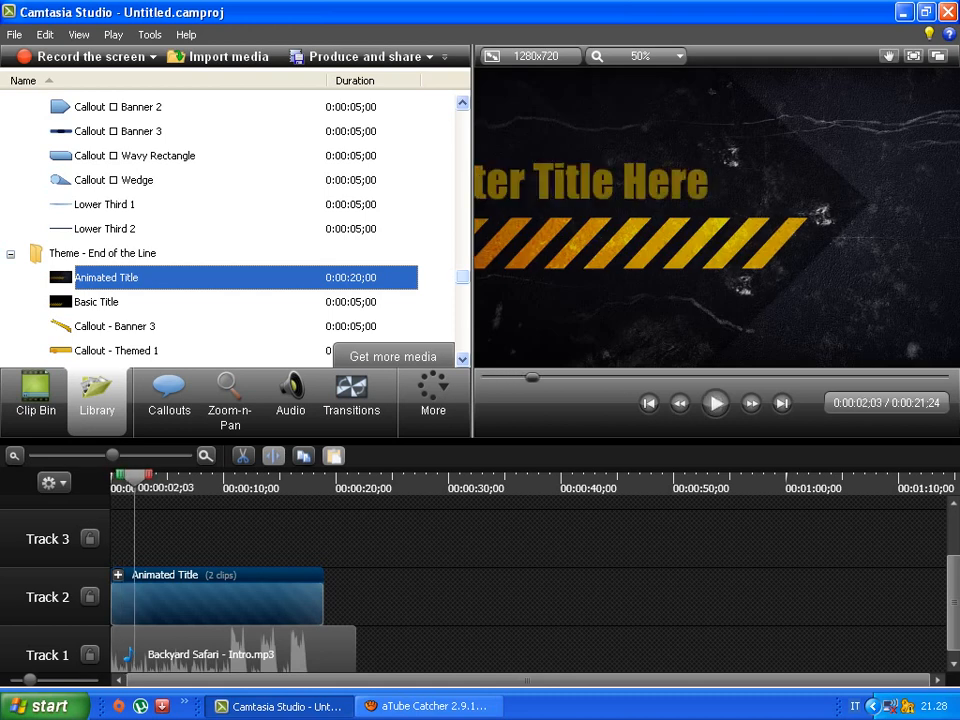
drag(134, 478, 142, 478)
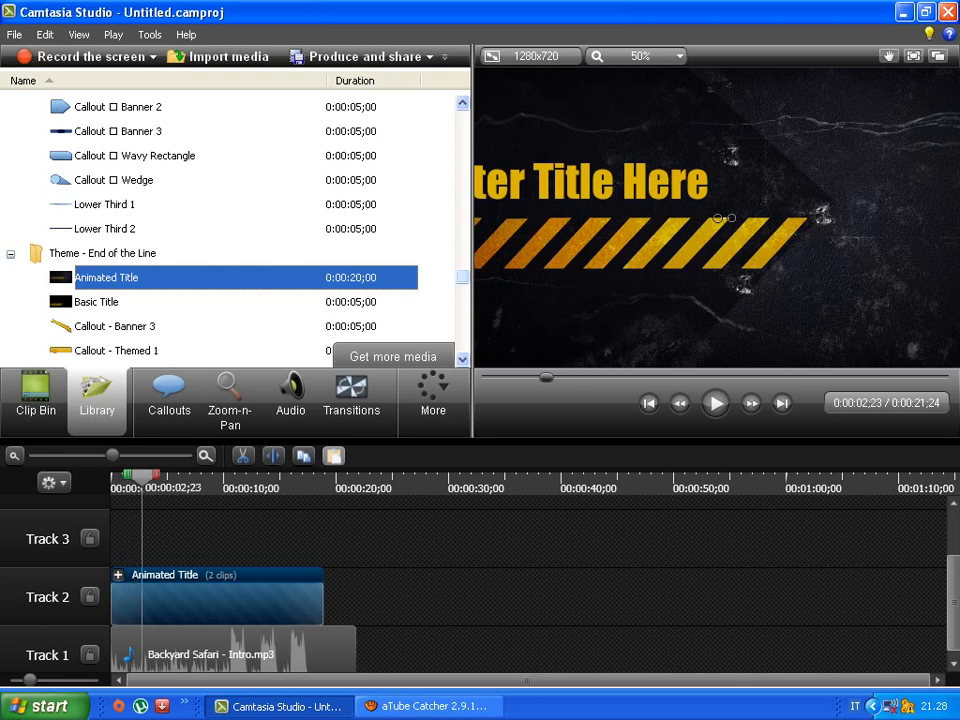
click(118, 575)
click(118, 539)
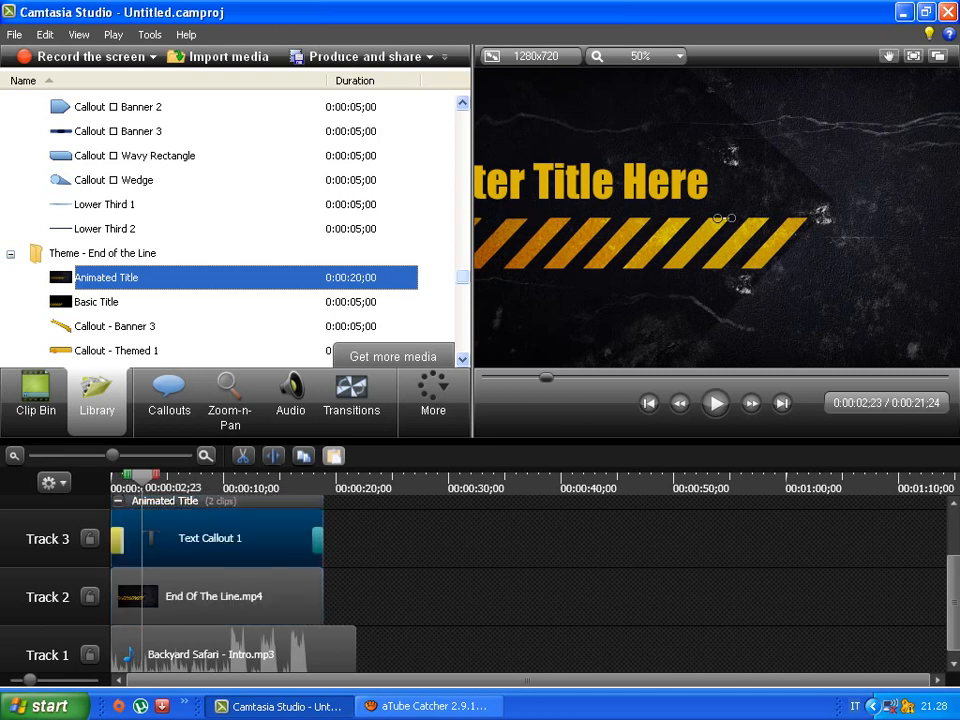
drag(118, 539, 142, 539)
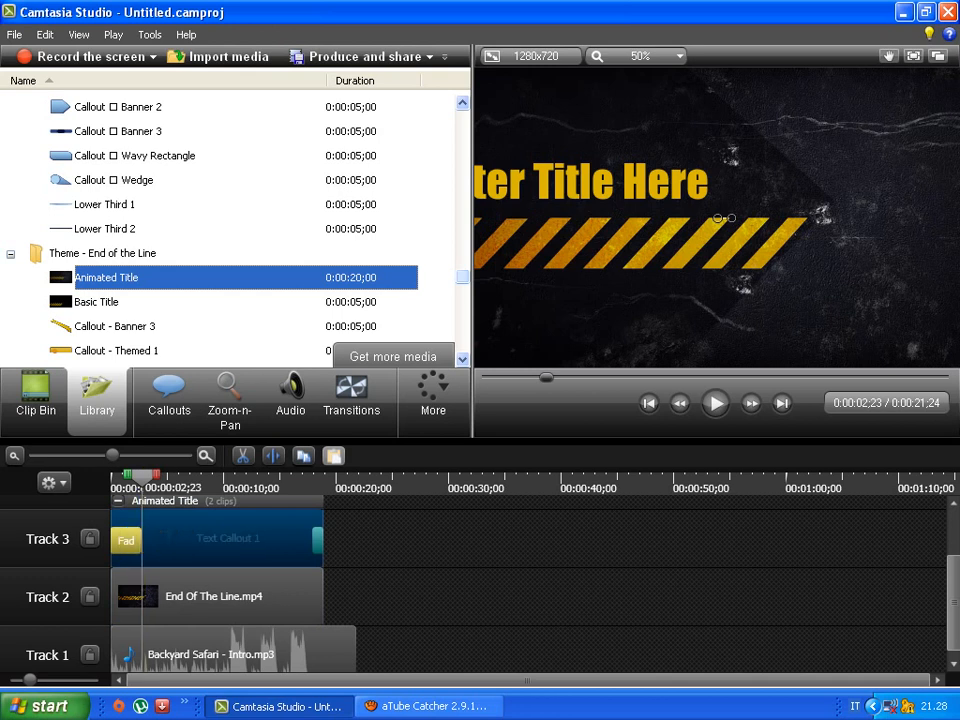
Set the font size of the Animated Title's text callout to 36
double_click(228, 538)
click(340, 250)
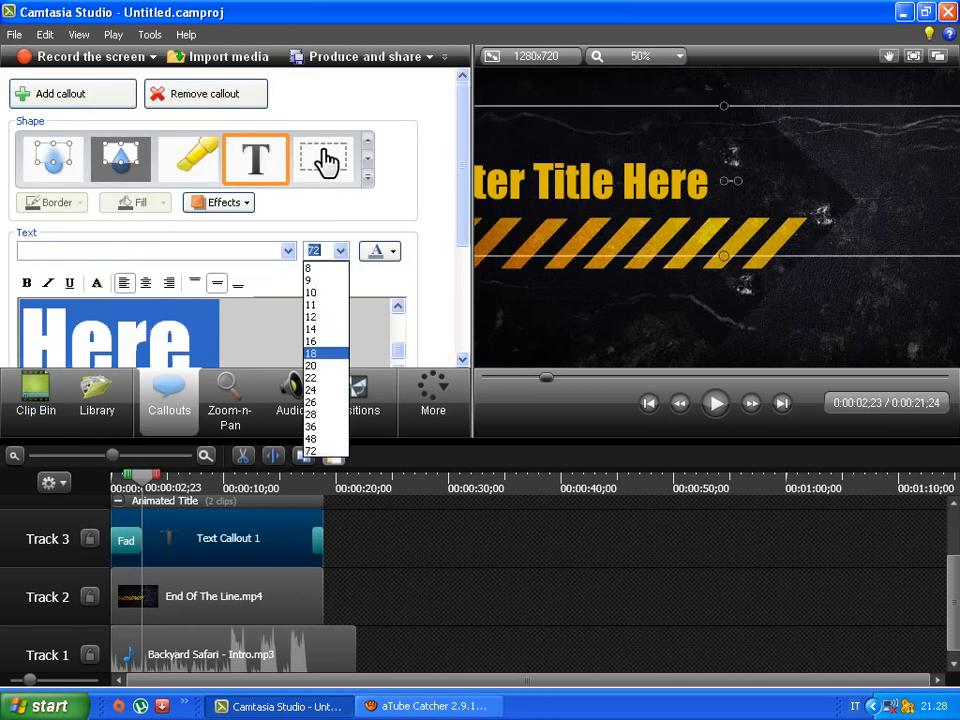
click(325, 426)
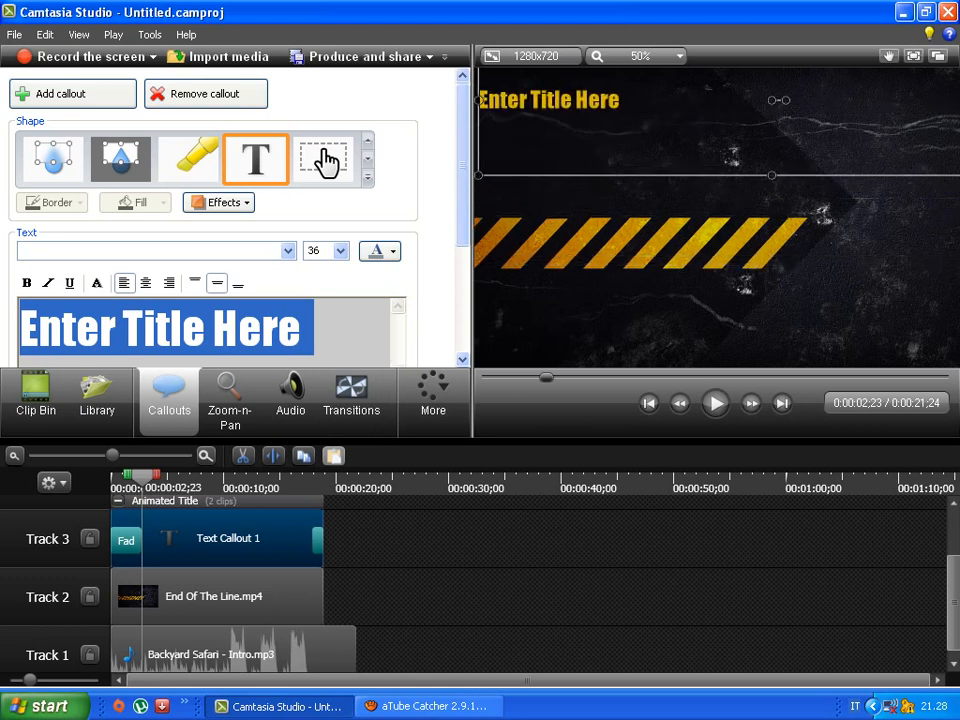
click(717, 268)
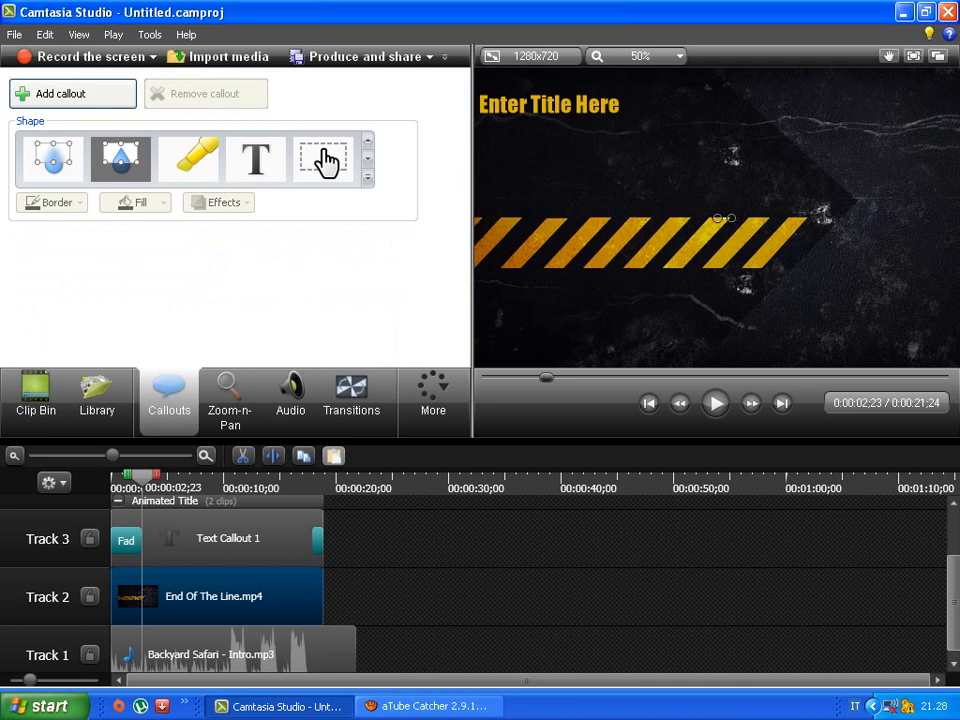
Replace the placeholder title text with the first person's nickname and move it to the upper-left corner of the frame
key(Delete)
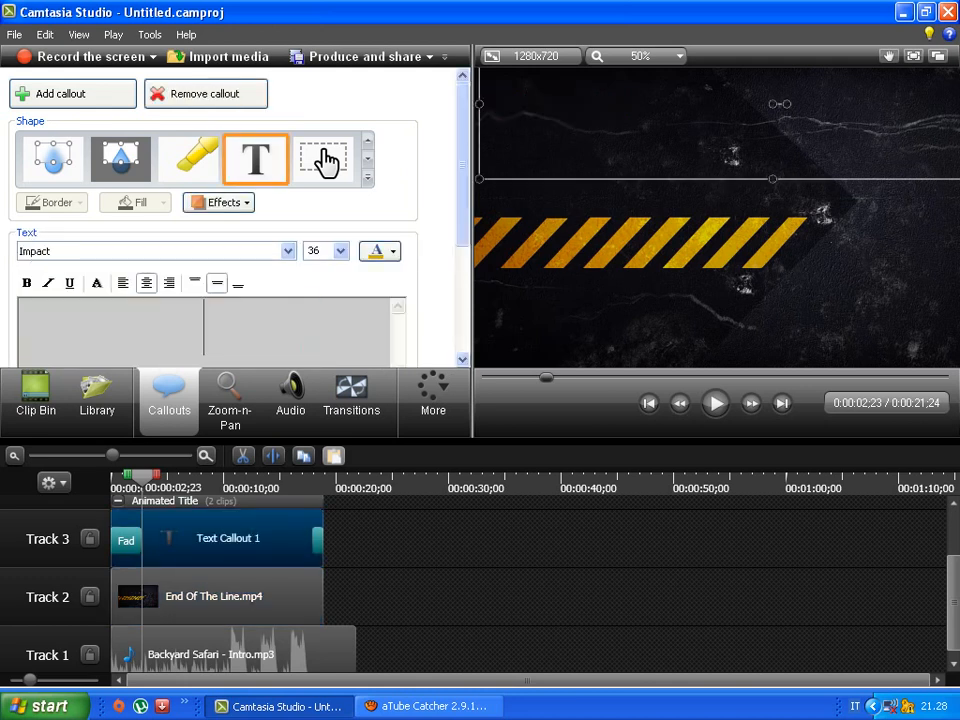
text(C)
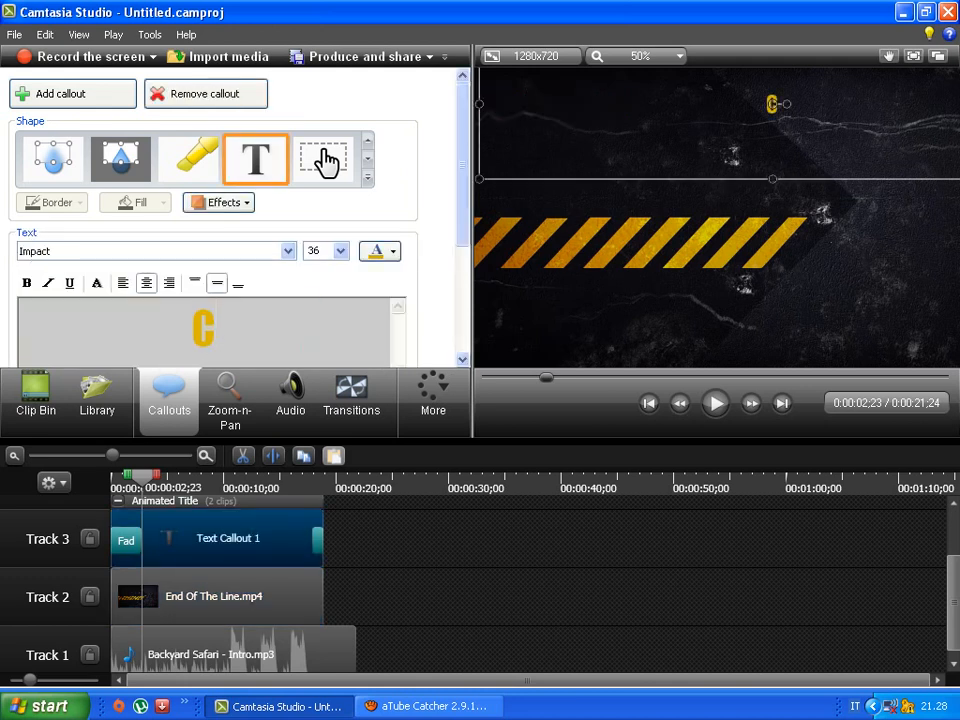
text(huch)
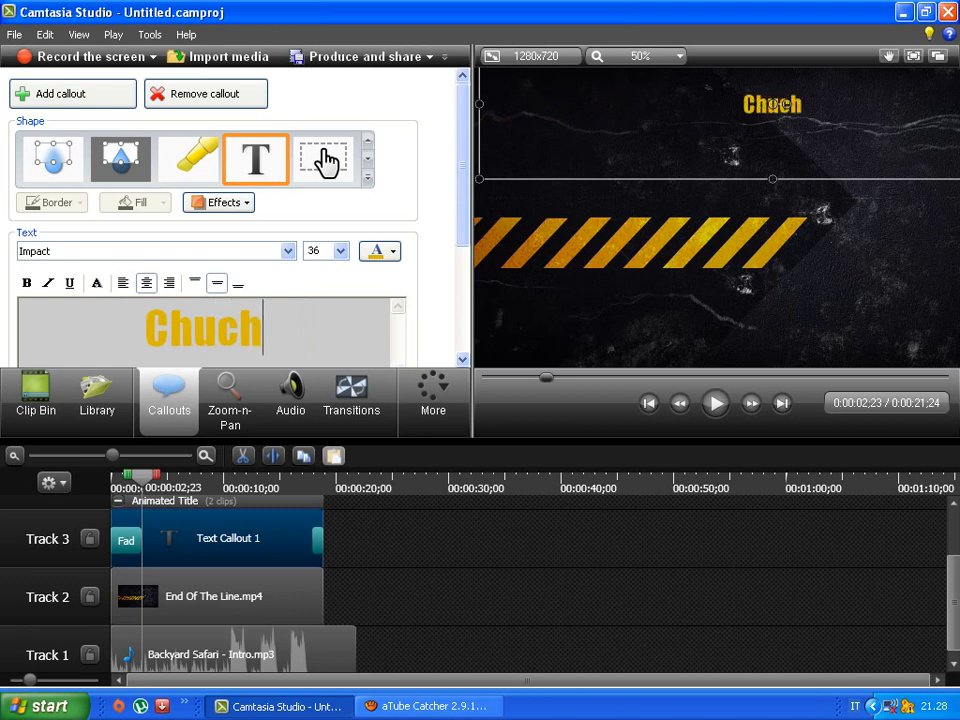
text(io)
drag(772, 104, 522, 90)
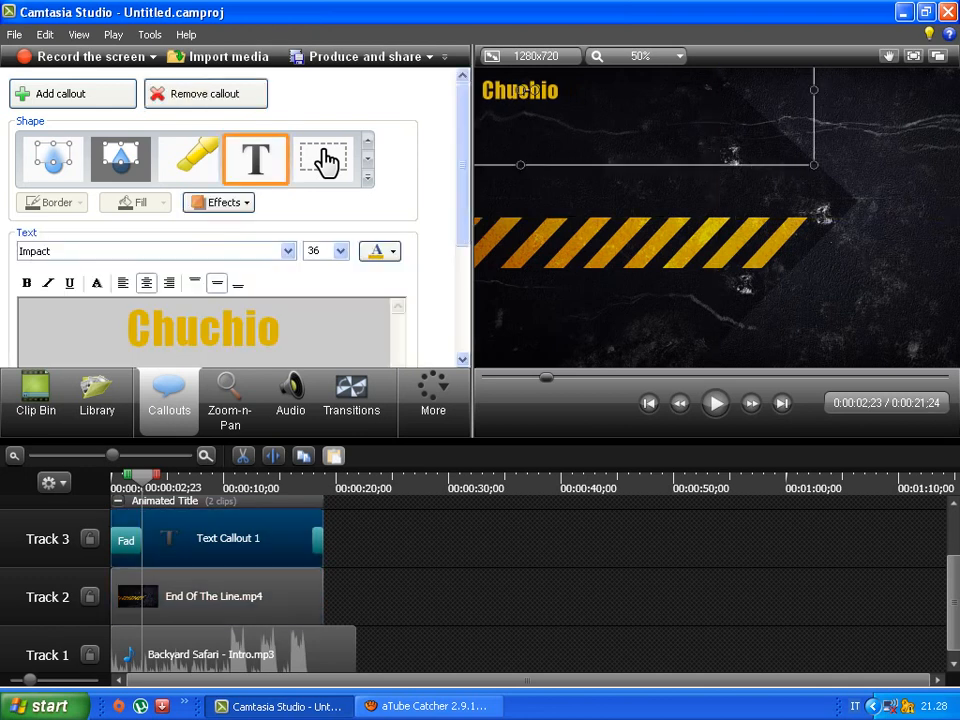
Add a text callout with the second person's nickname and place it below the first, above the striped band
click(213, 596)
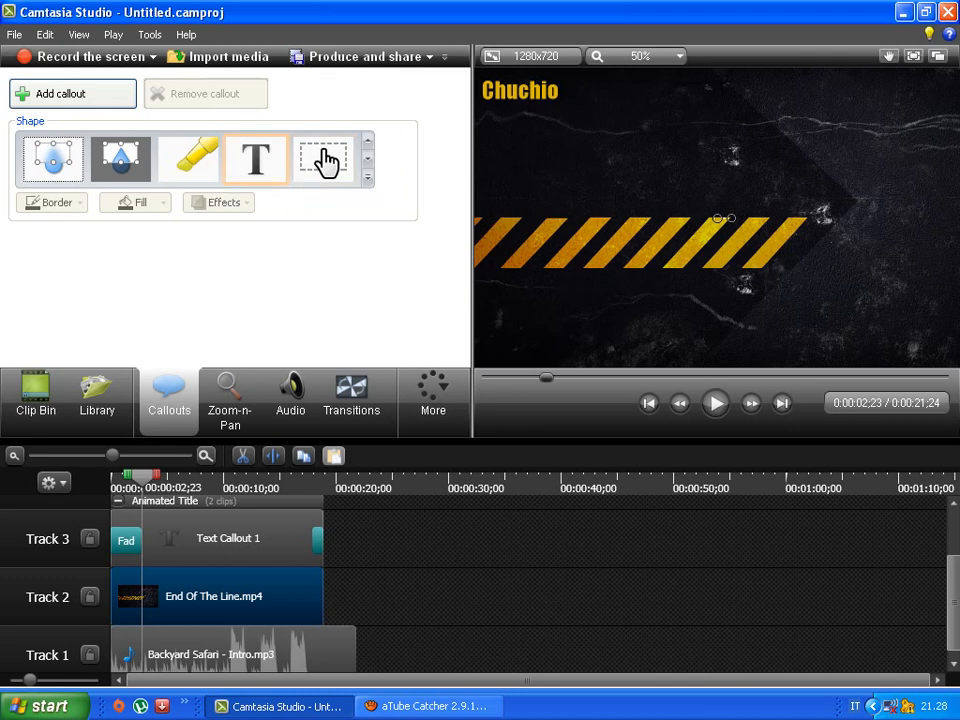
click(255, 159)
drag(718, 218, 526, 127)
drag(282, 328, 127, 328)
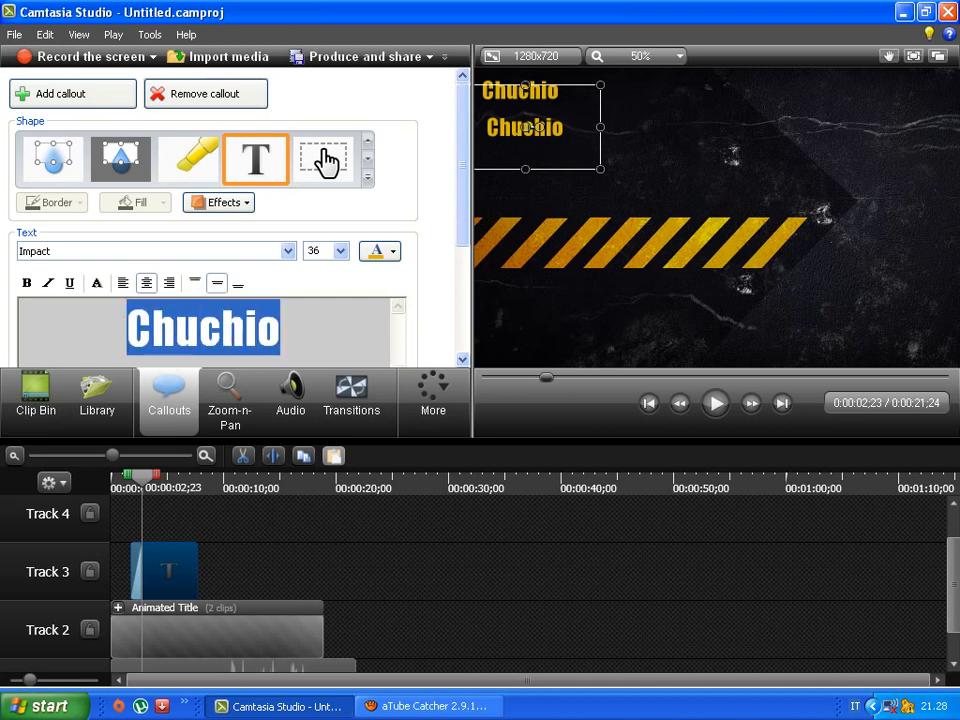
text(Samueluzz)
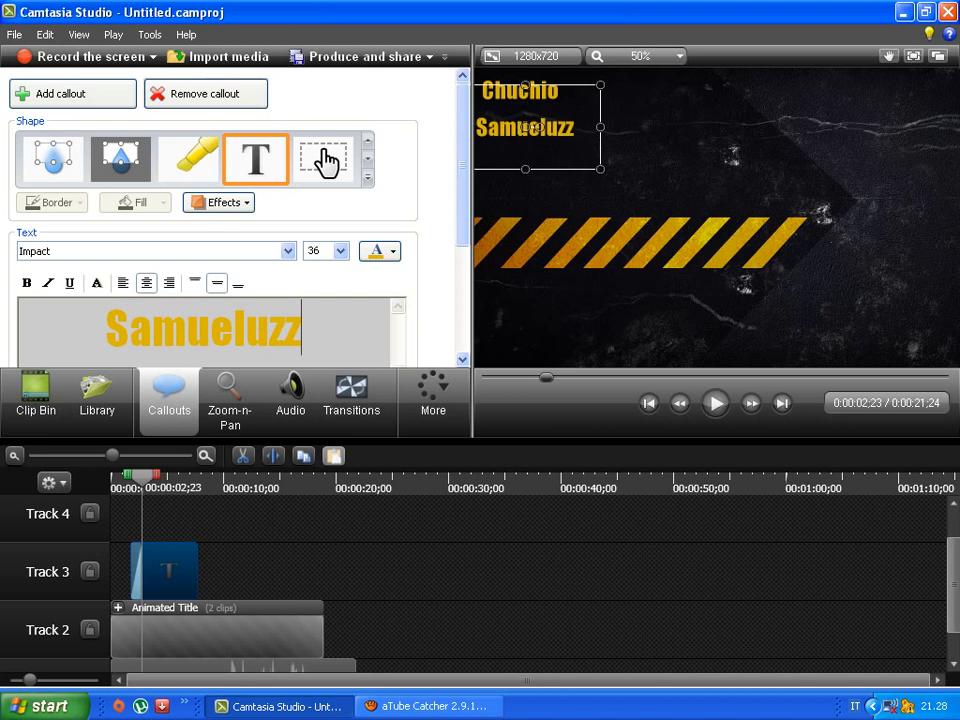
text(o)
drag(525, 127, 536, 155)
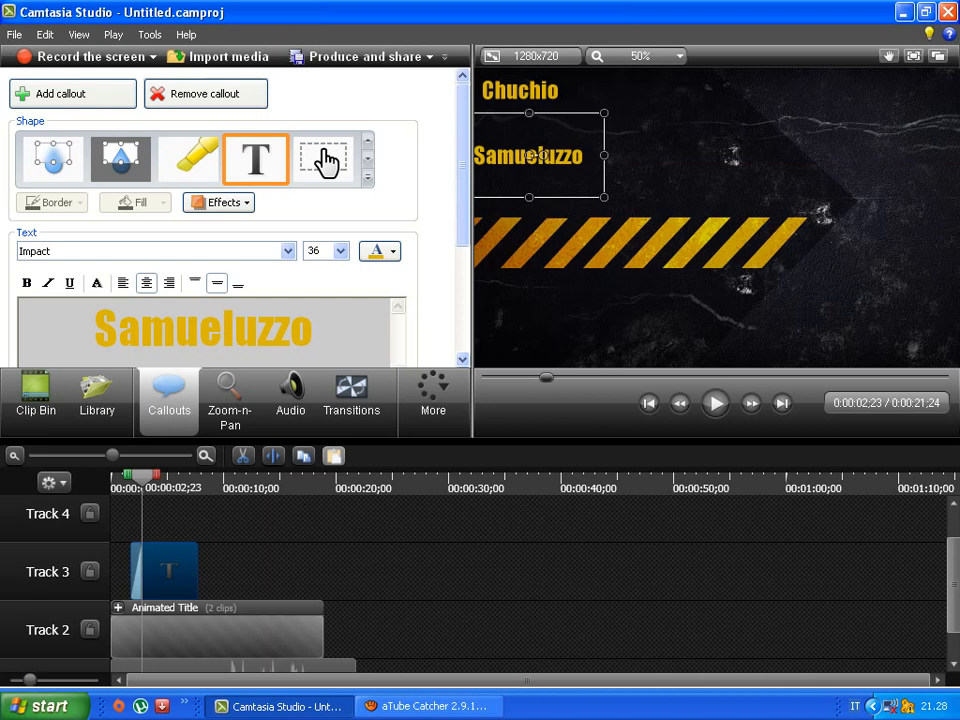
Add another text callout reading "end" between the two nickname callouts
click(730, 219)
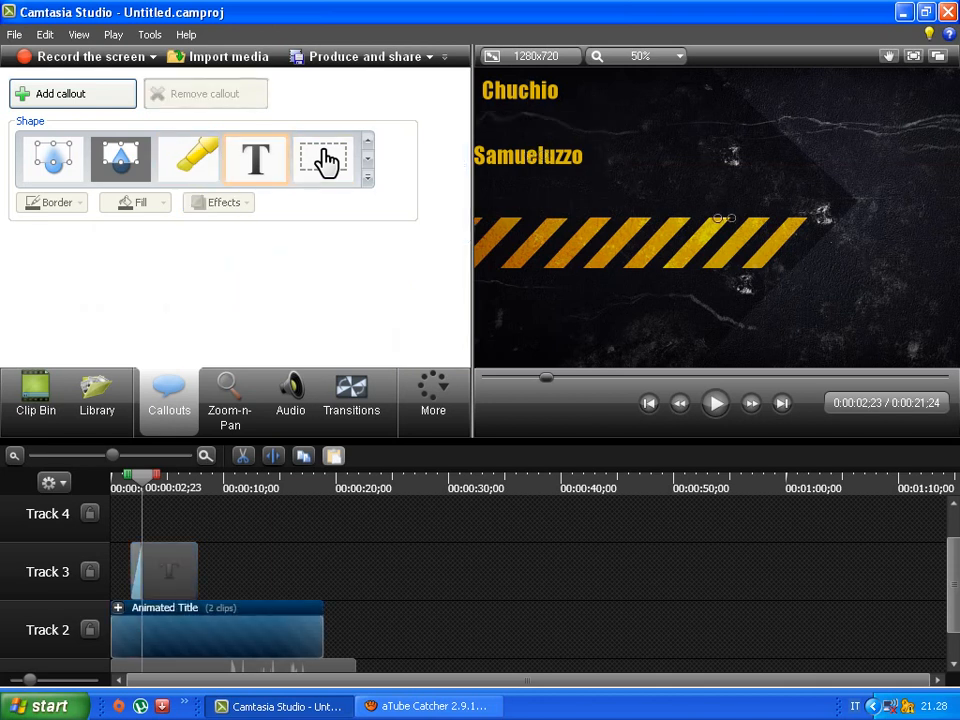
key(c)
drag(717, 217, 537, 119)
key(ctrl+a)
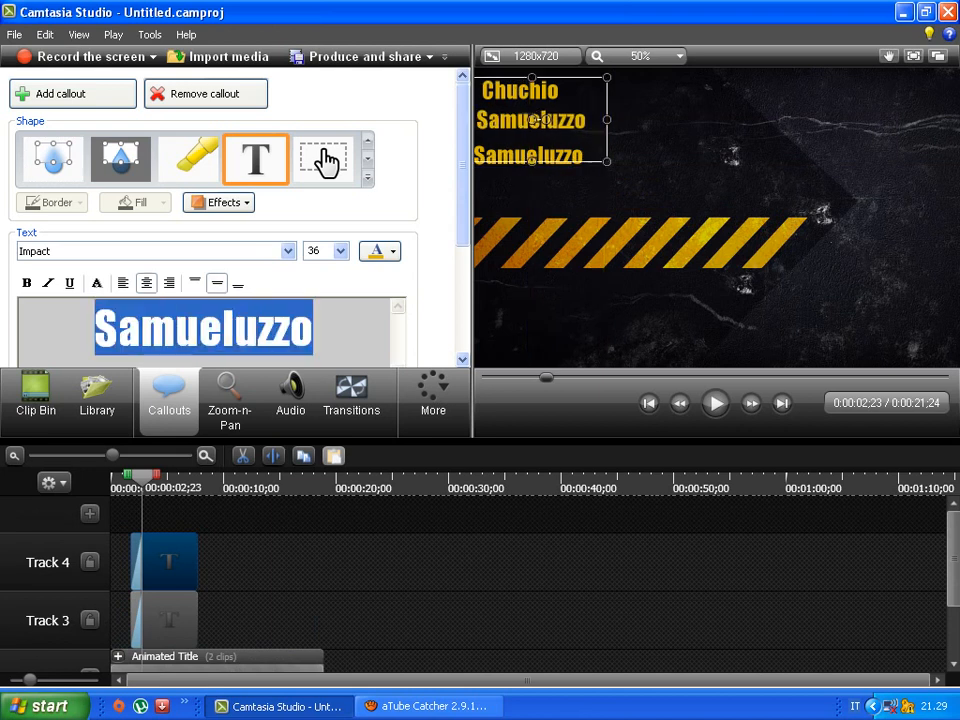
text(end)
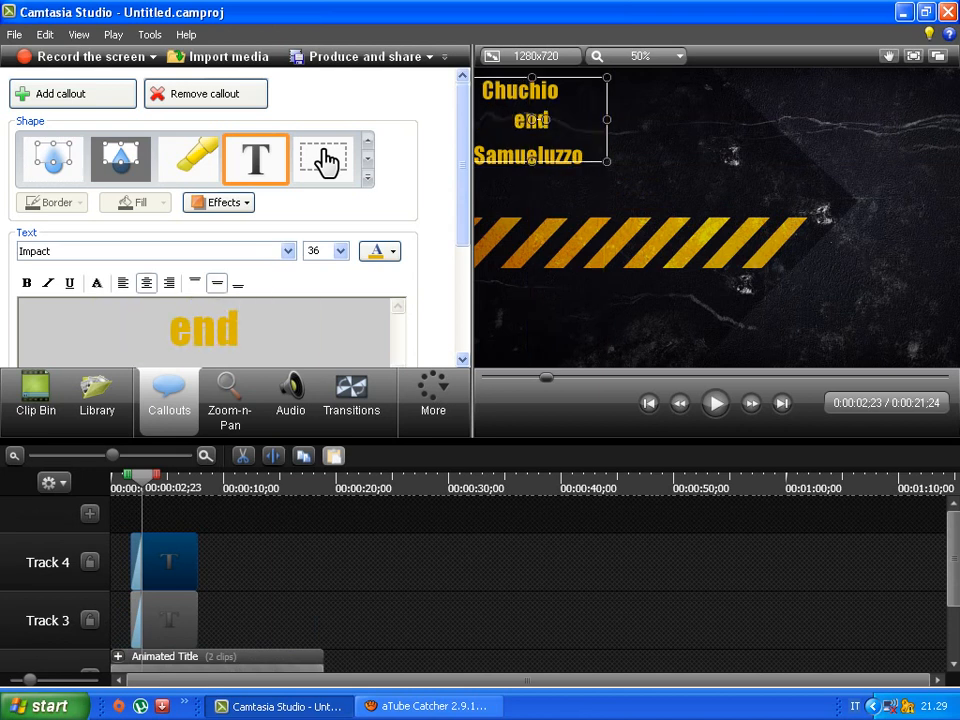
Reposition the animated title and the other text callouts so the three lines stack evenly above the striped band
key(Escape)
drag(539, 119, 513, 119)
click(531, 119)
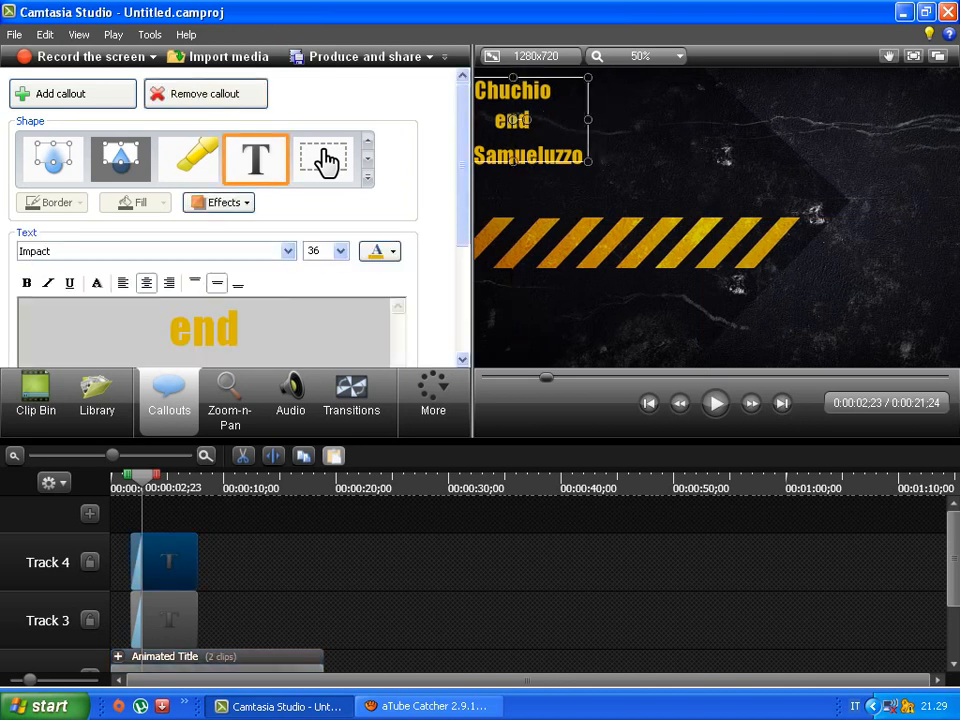
key(Escape)
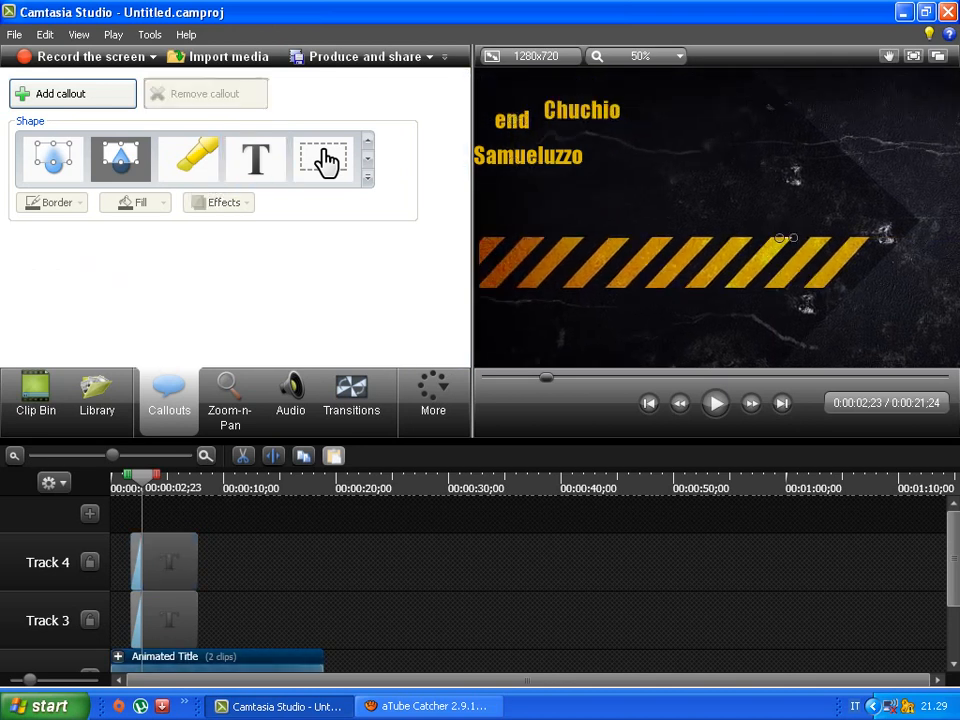
drag(726, 215, 718, 212)
drag(512, 120, 544, 155)
click(529, 155)
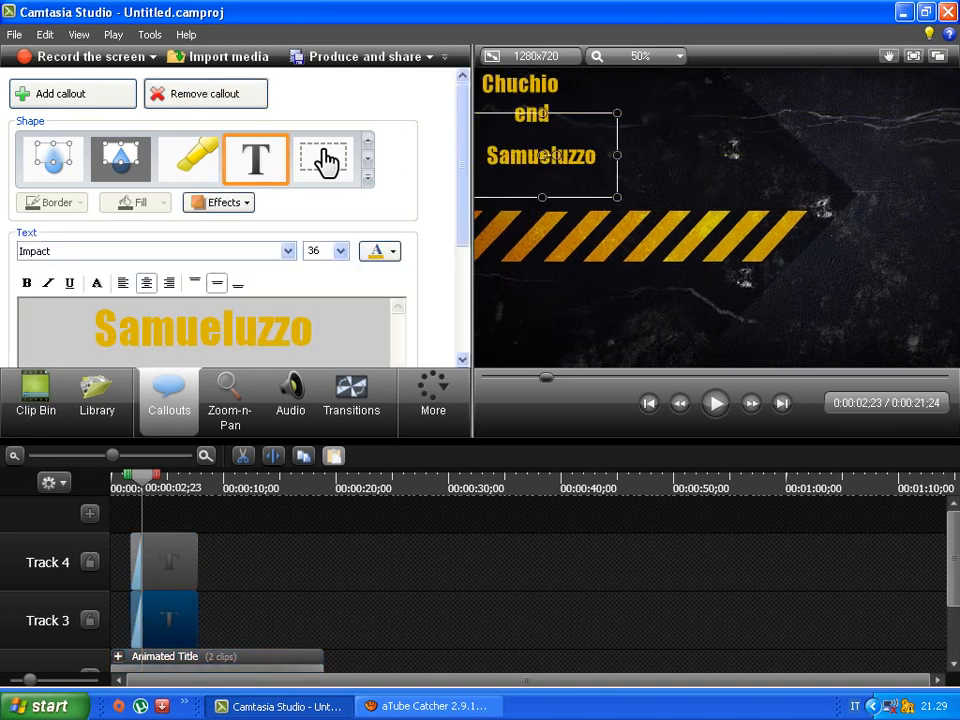
click(724, 212)
click(536, 117)
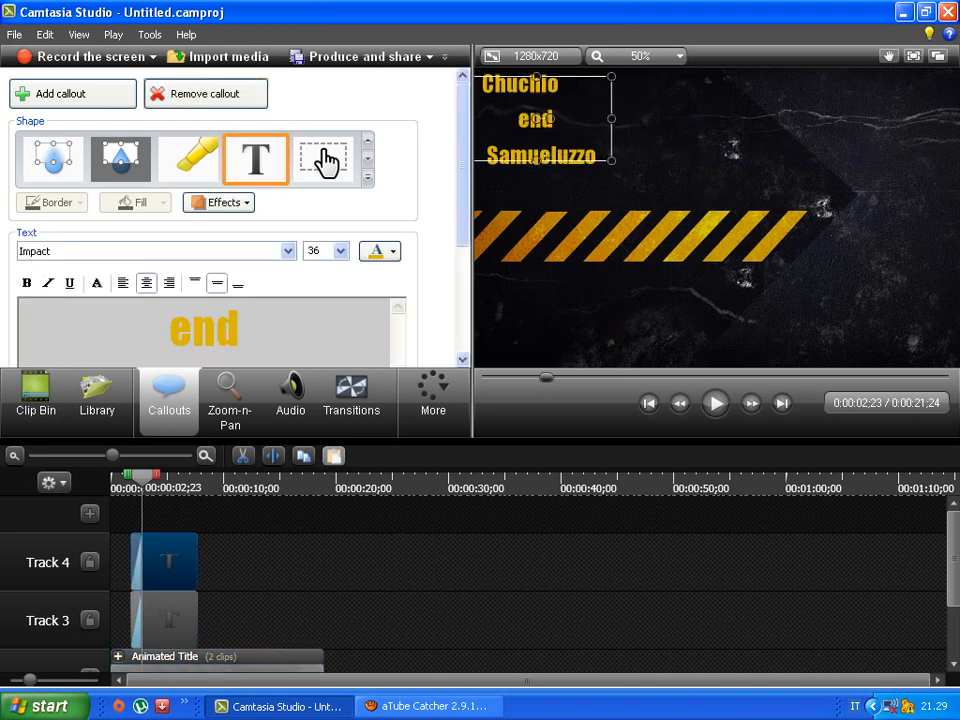
click(717, 208)
drag(717, 208, 738, 207)
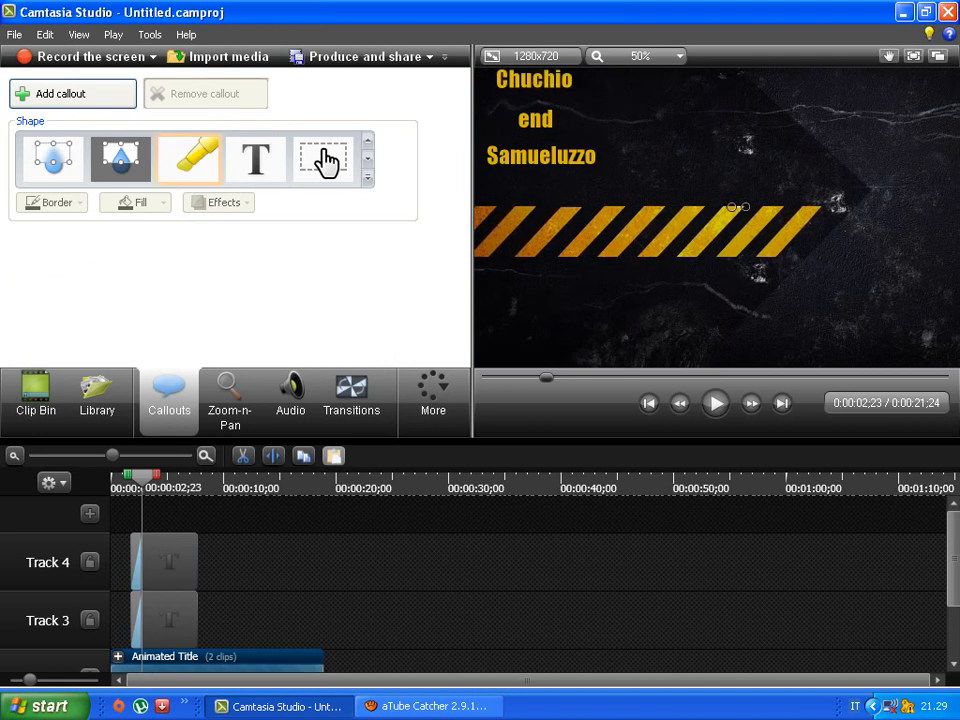
Add a text callout reading "with" and place it beside the second nickname, above the striped band
click(255, 159)
drag(246, 330, 168, 330)
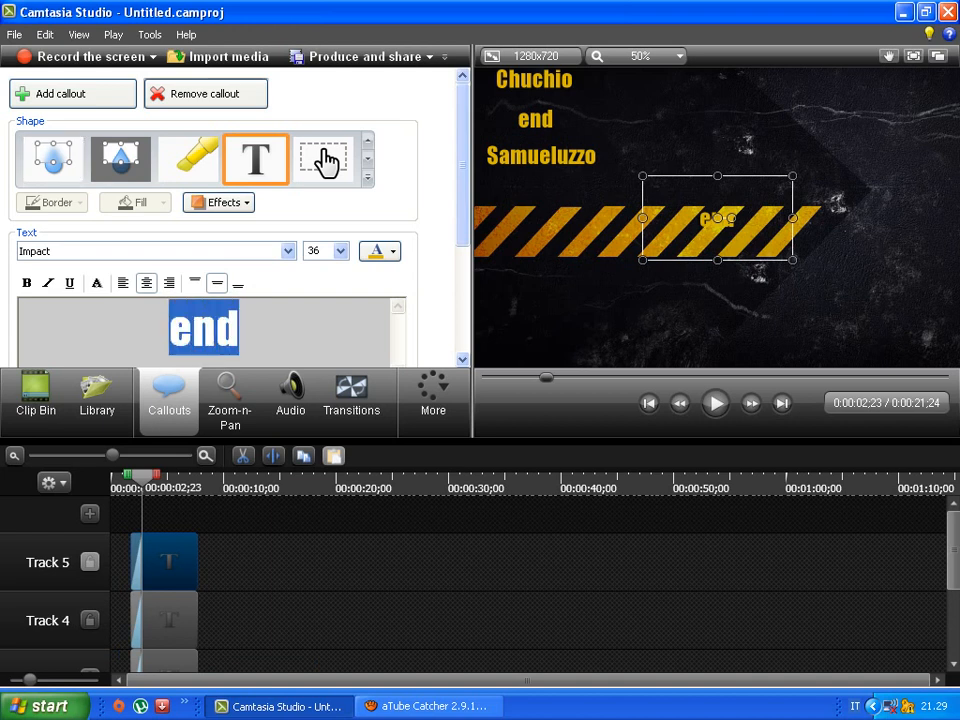
text(with)
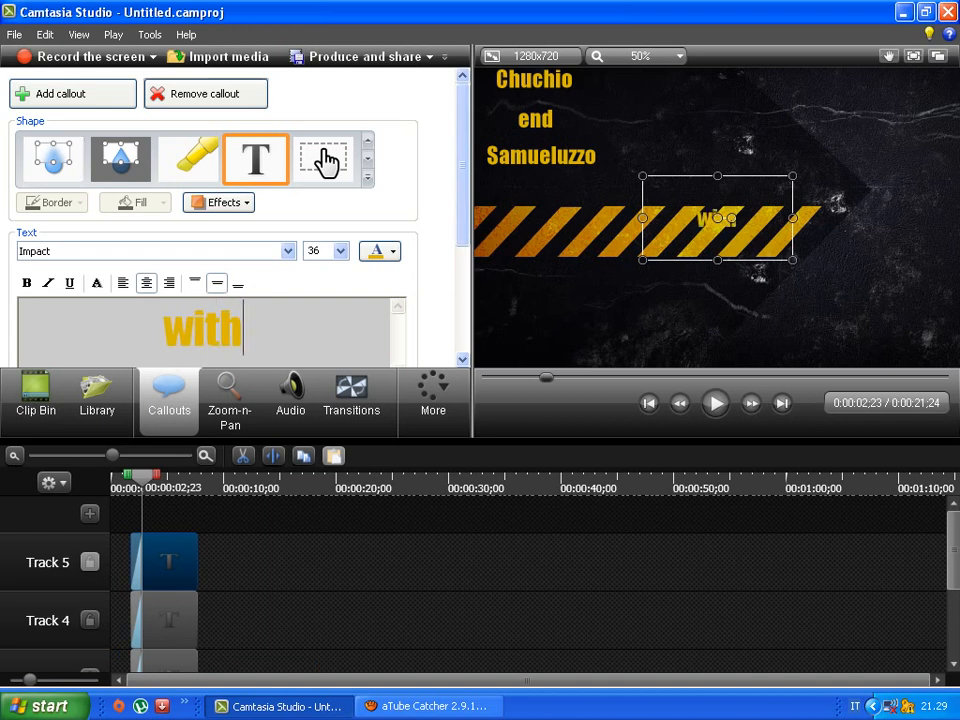
drag(717, 218, 649, 153)
key(ctrl+a)
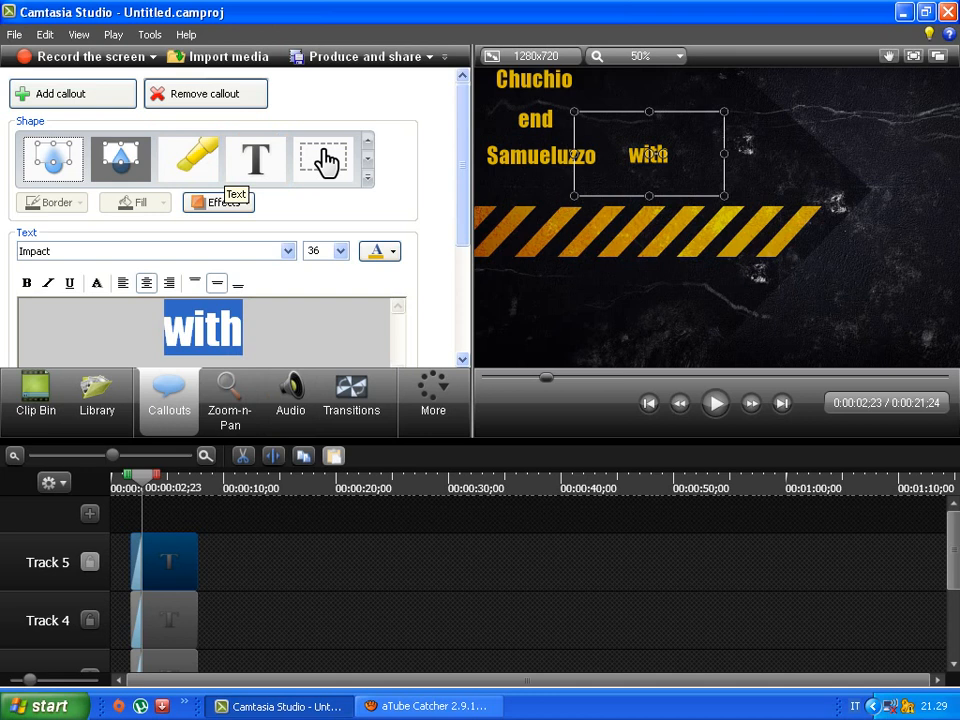
key(Escape)
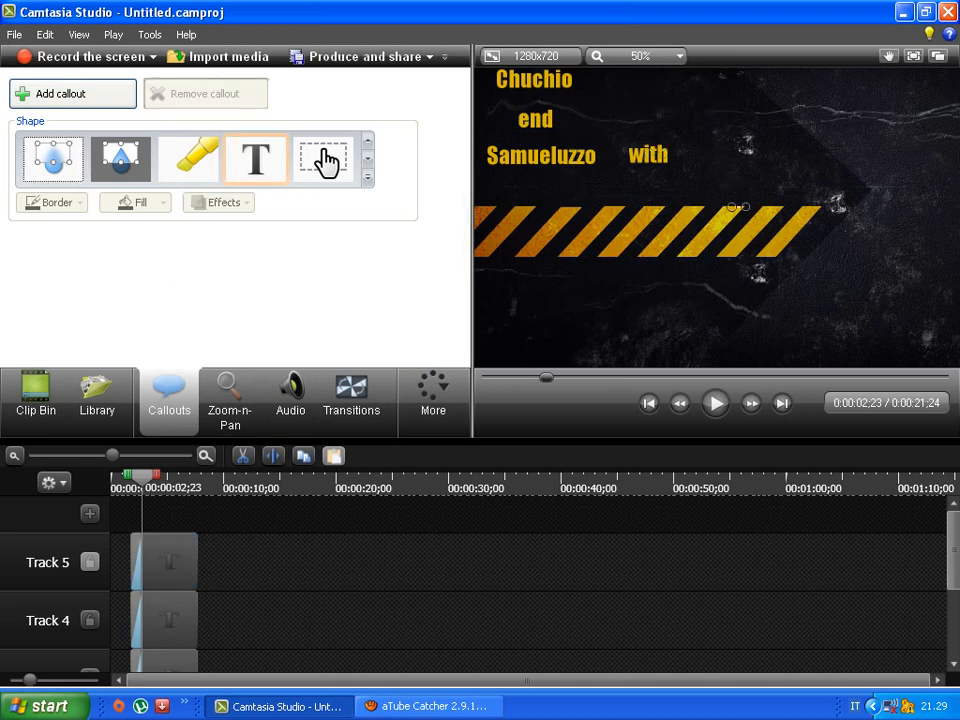
Add a text callout with the third nickname and place it beside "with", above the striped band
click(255, 159)
key(ctrl+a)
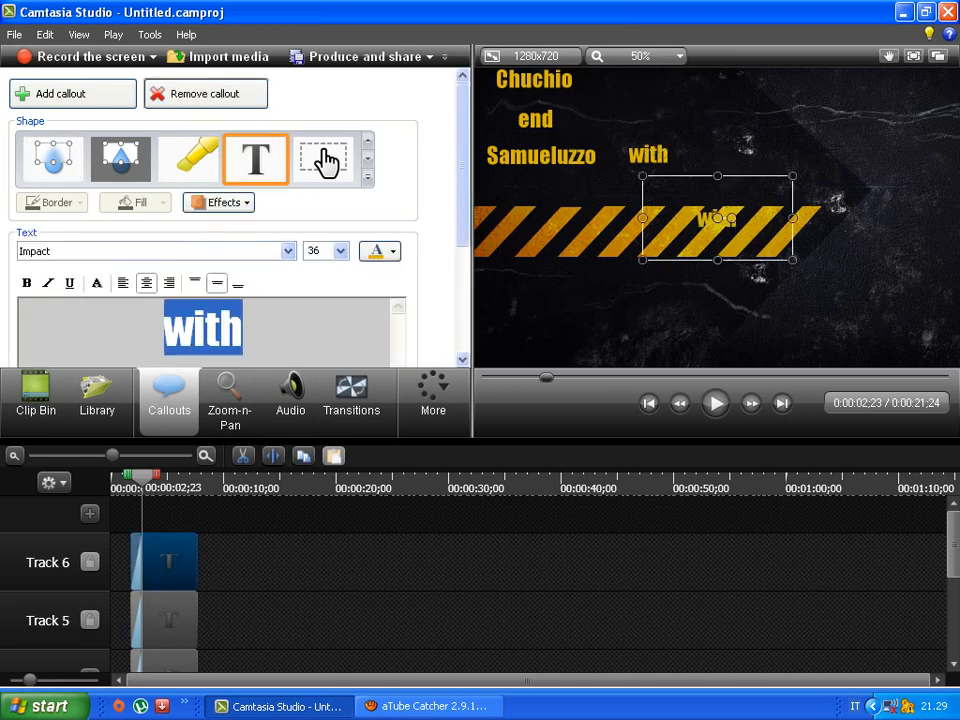
text(DA44)
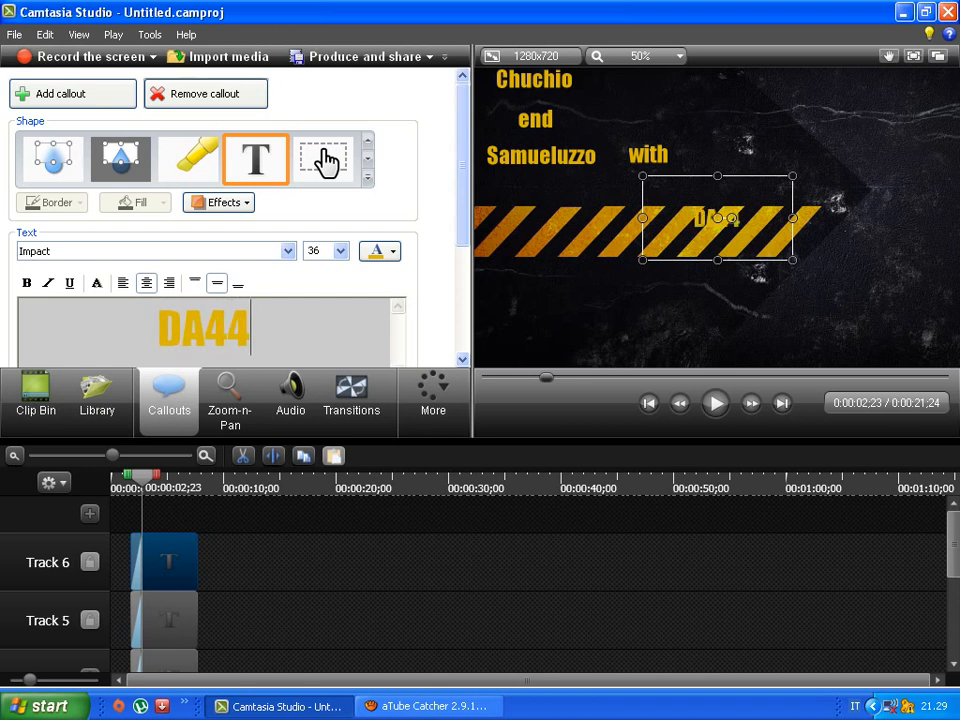
drag(717, 218, 724, 153)
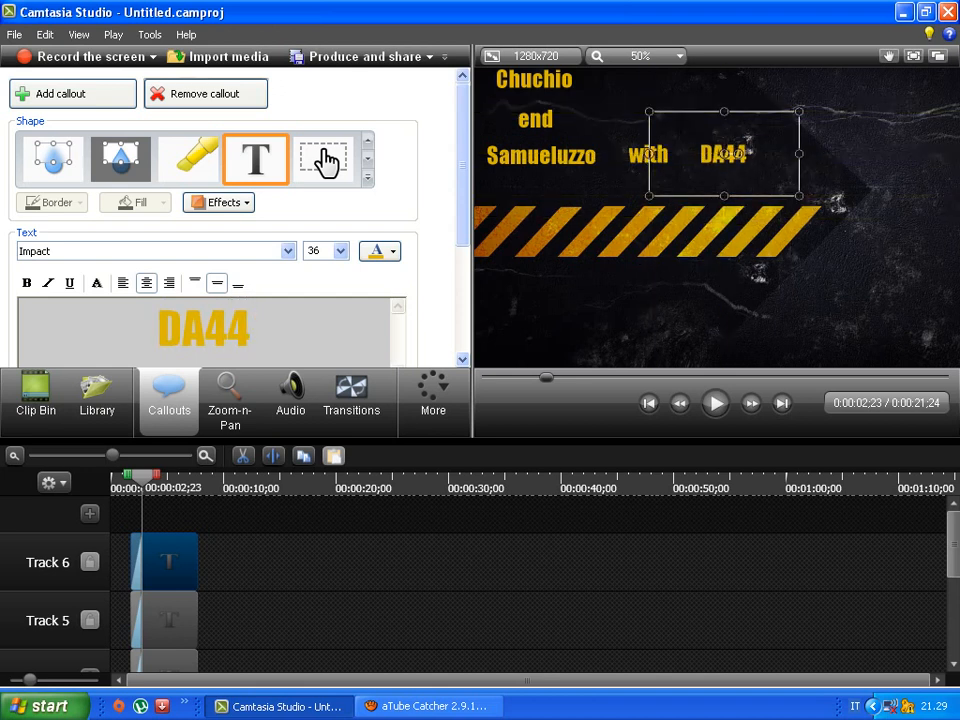
Add a text callout reading "PRESENTS" and place it beside the third nickname
click(232, 166)
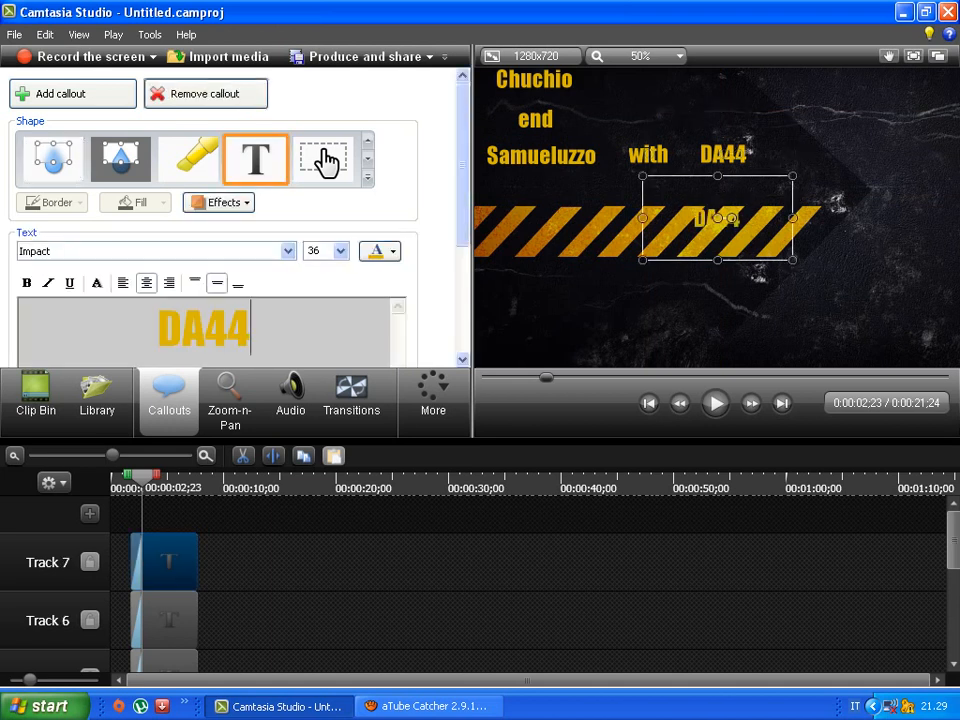
text(PRE)
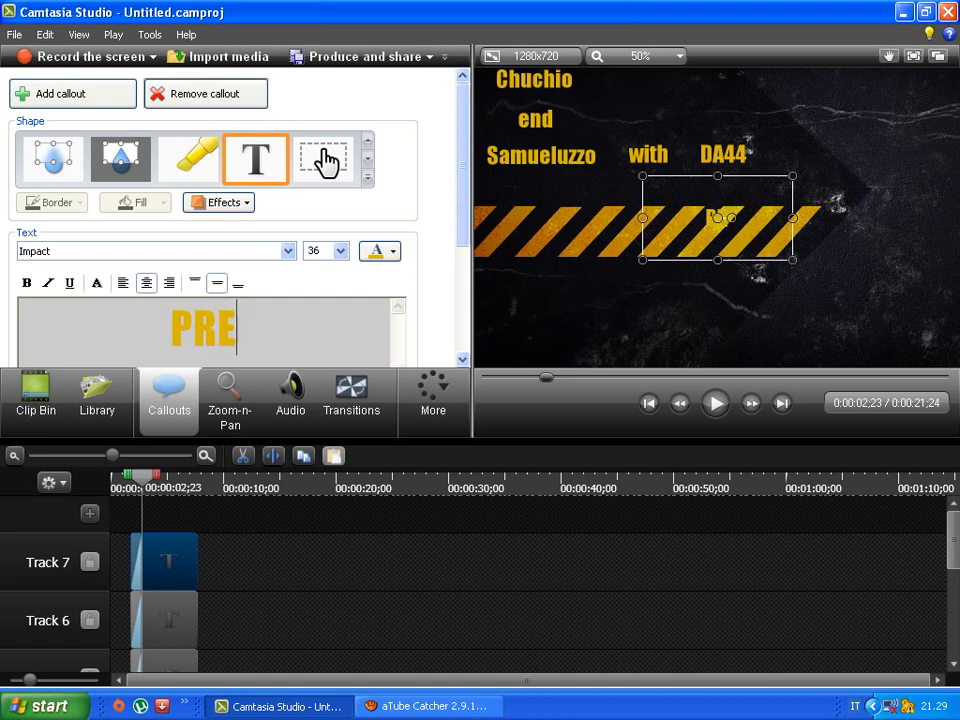
text(SENTS)
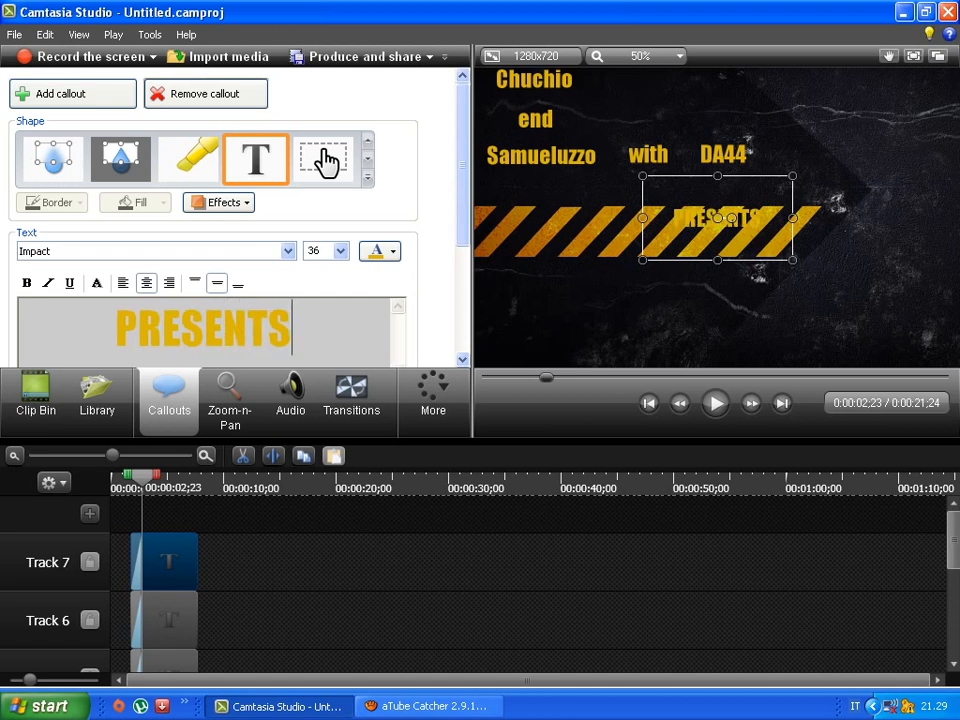
drag(717, 218, 807, 161)
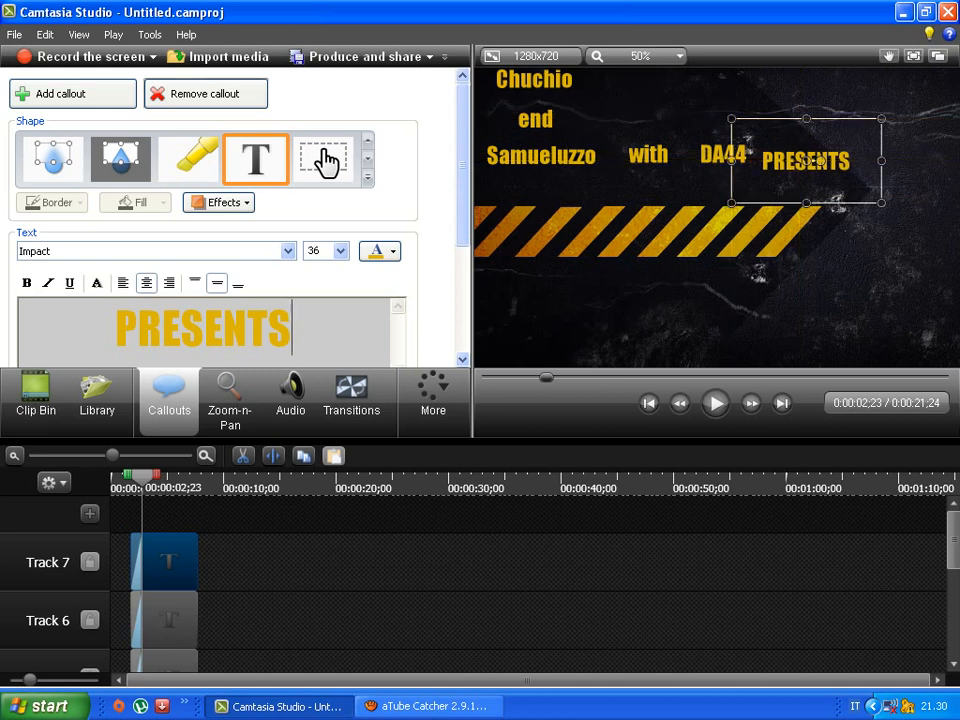
Change the newest callout's text to "Presents" and move it below the second nickname, just above the striped band
key(shift+Left)
key(shift+Left)
key(shift+Left)
key(shift+Left)
key(shift+Left)
key(shift+Left)
key(shift+Left)
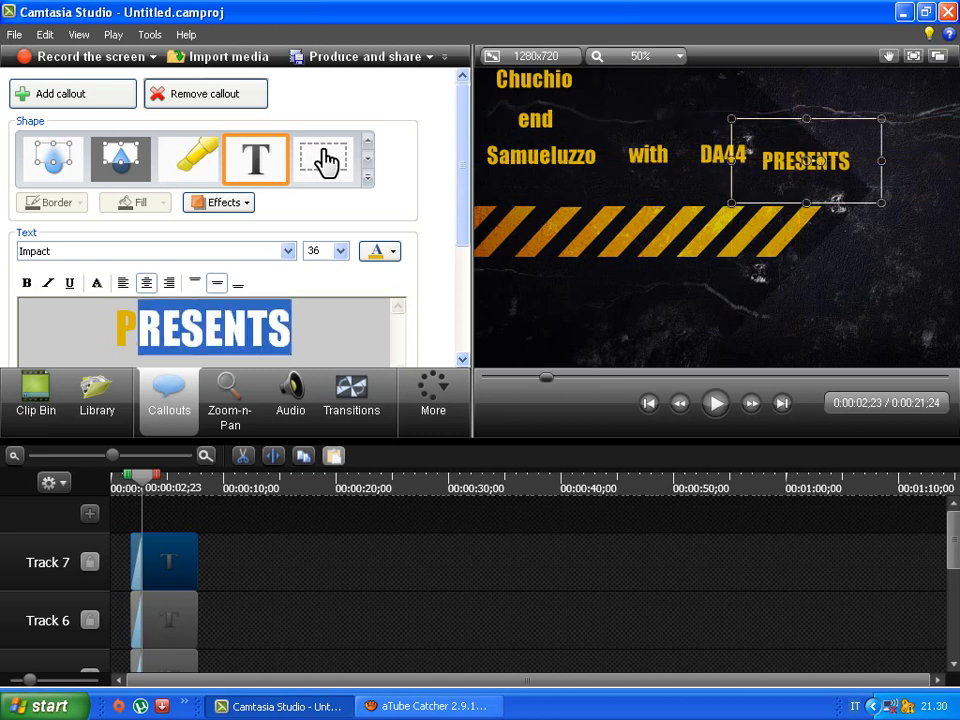
text(presents)
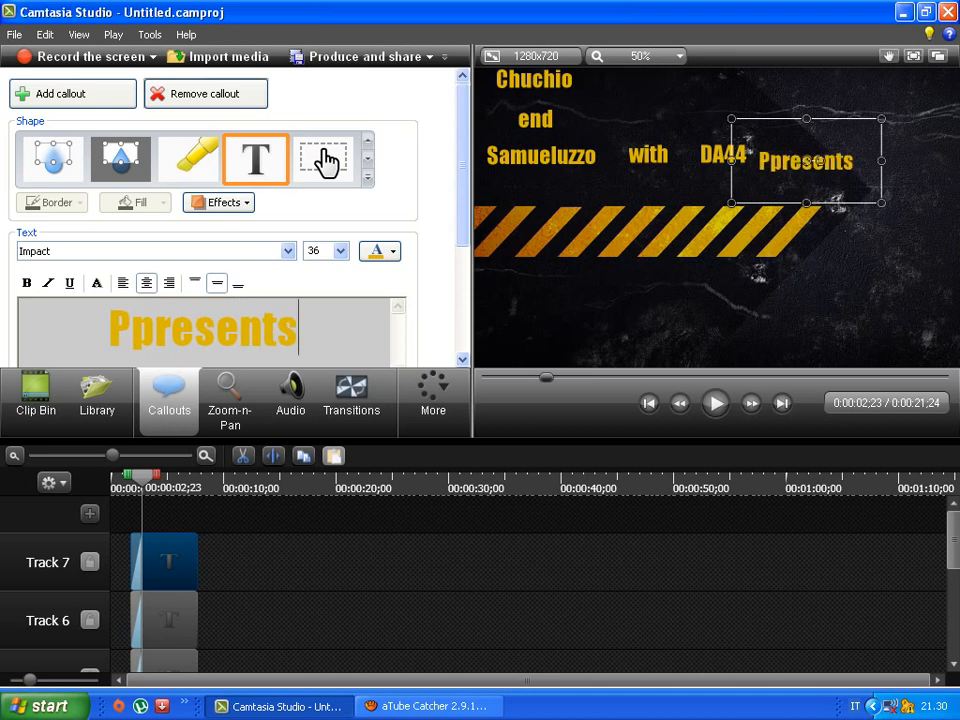
key(Home)
key(Right)
key(shift+Right)
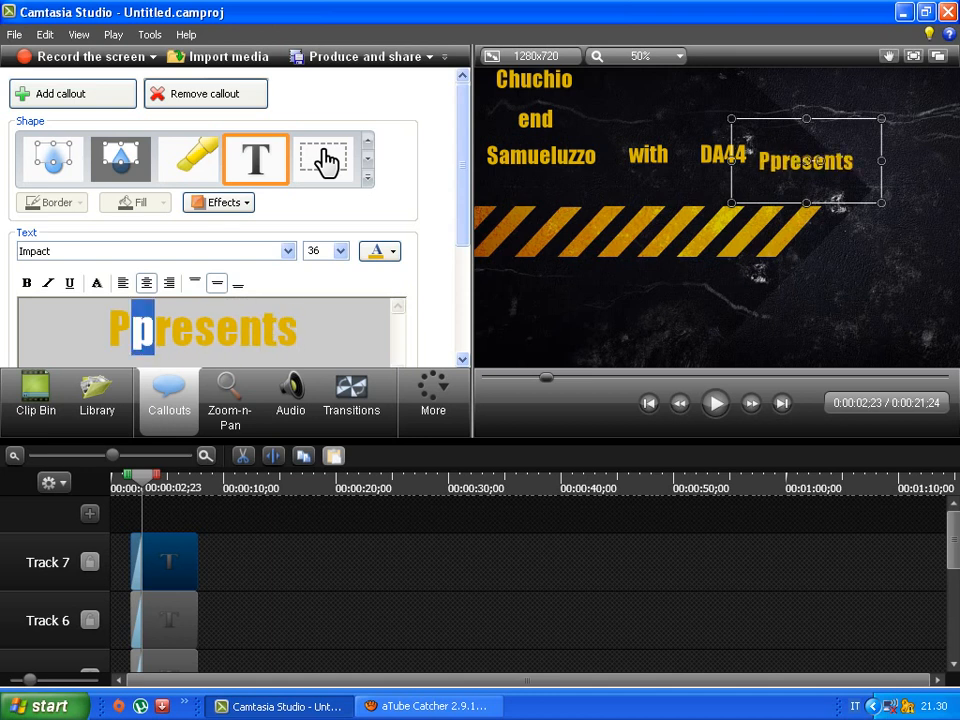
key(Delete)
drag(806, 161, 529, 189)
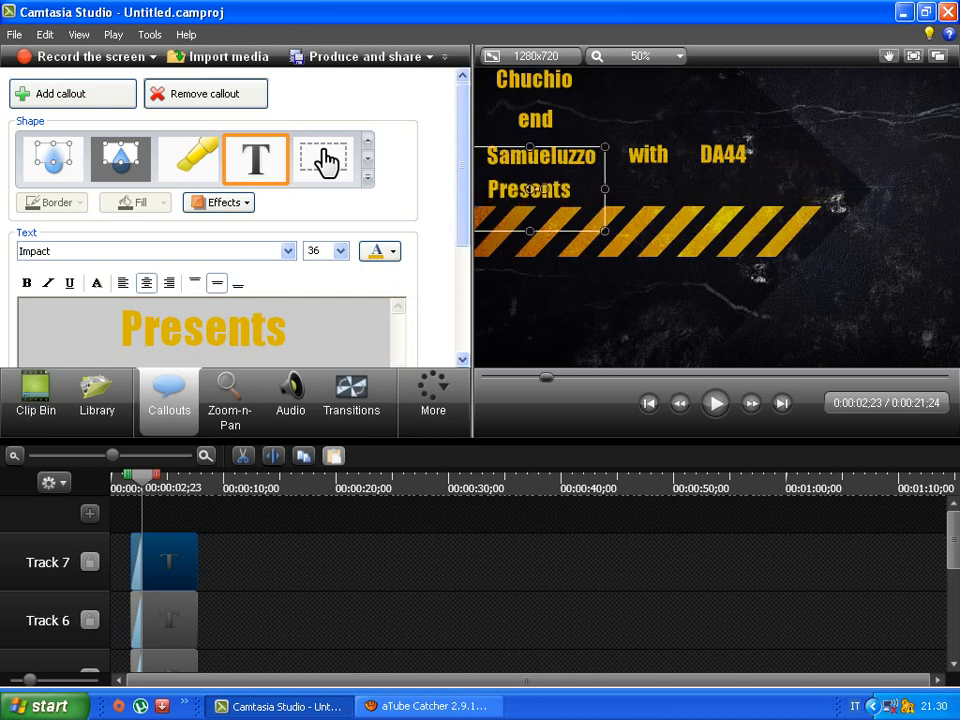
Duplicate the "Presents" callout, replace its text with a row of dots and place it beside "Presents"
key(ctrl+v)
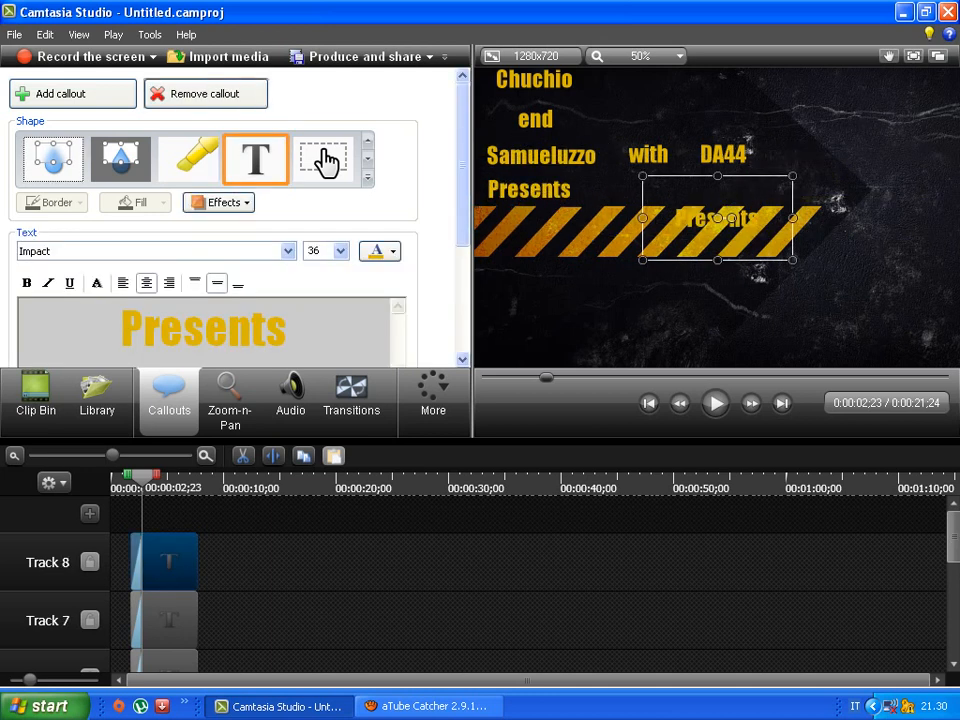
key(ctrl+a)
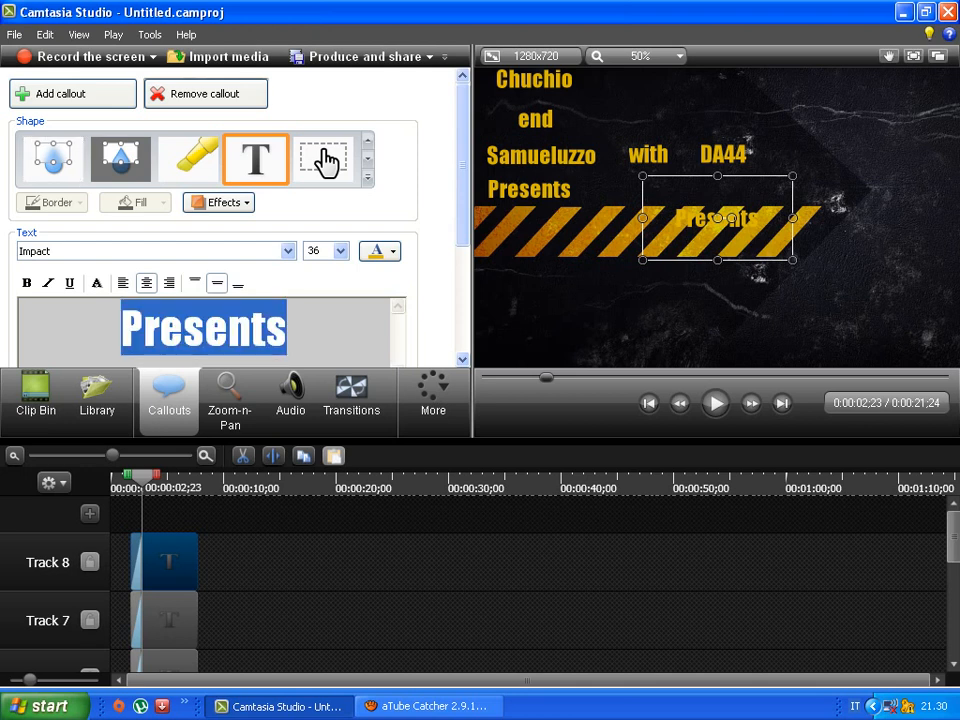
key(BackSpace)
text(.......)
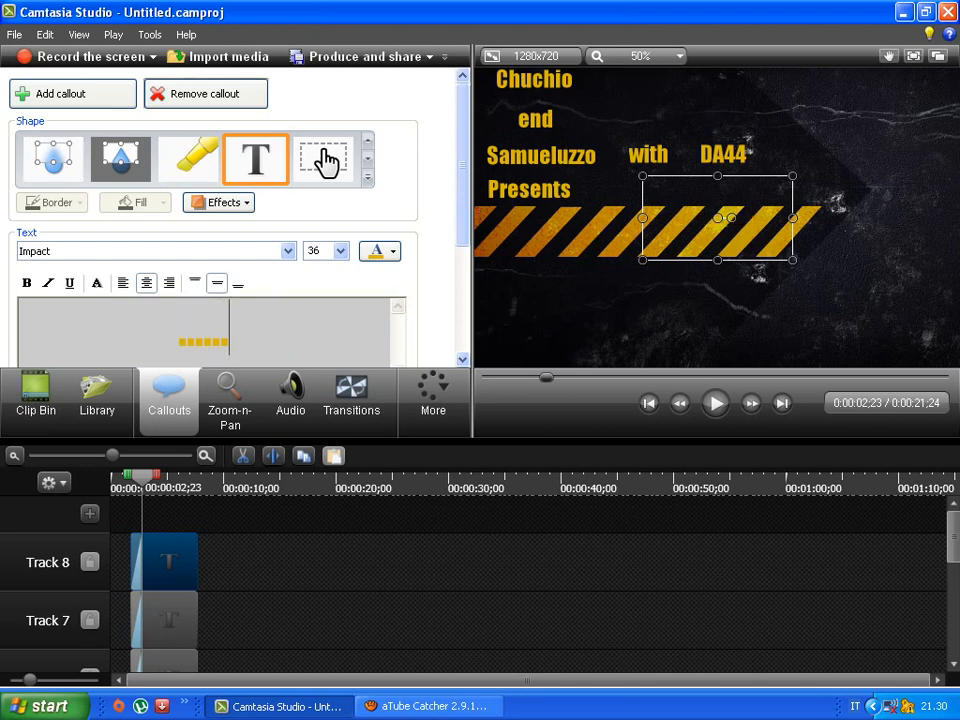
drag(717, 218, 610, 178)
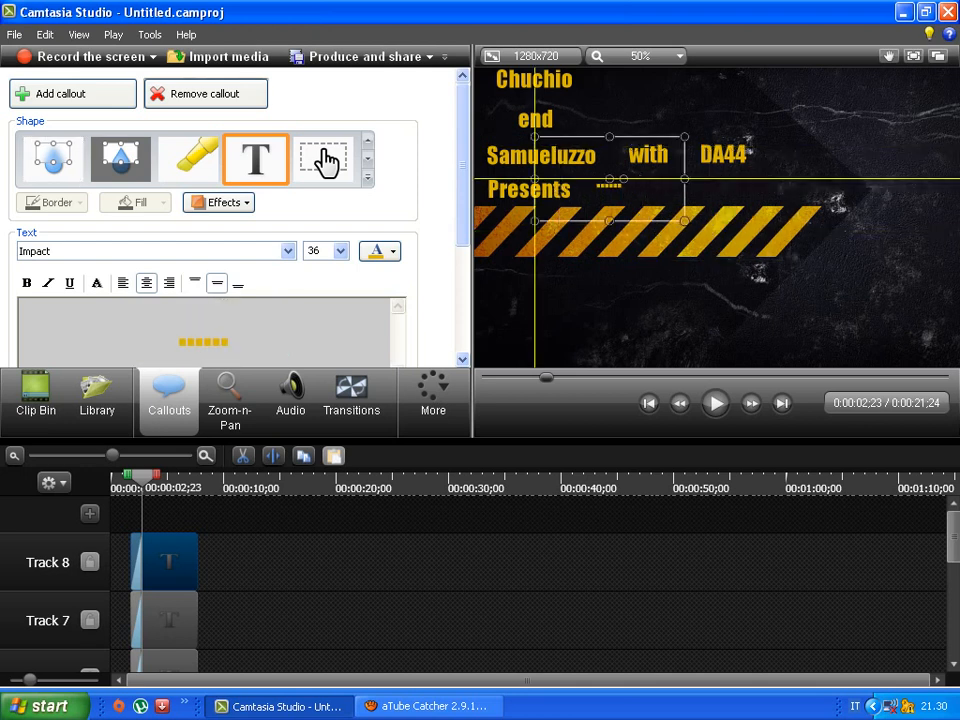
click(737, 207)
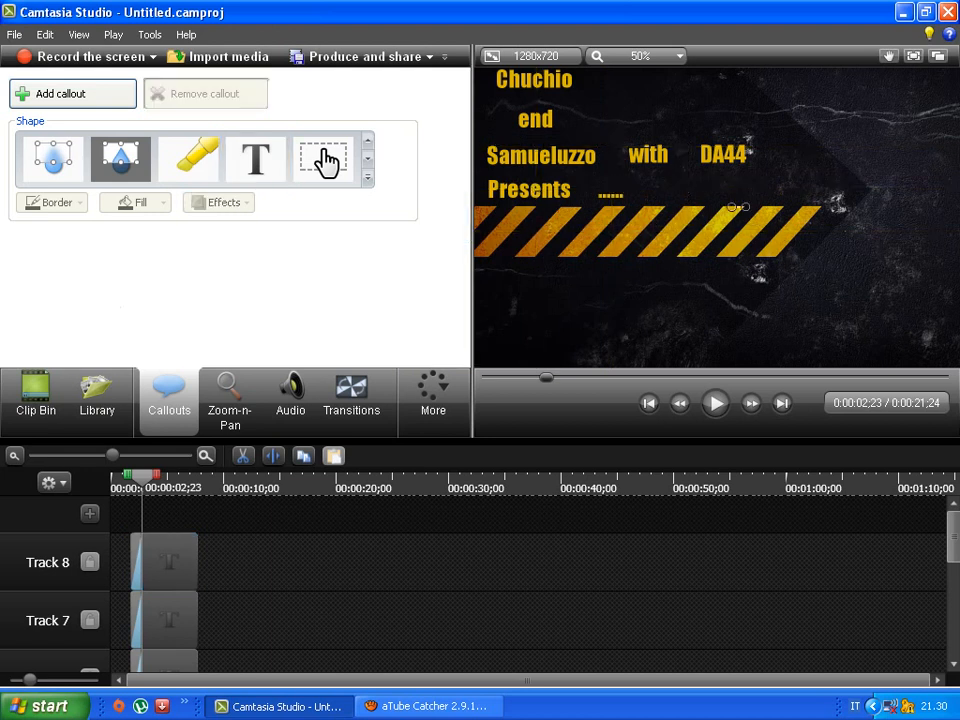
Play the project from the beginning to check how the text callouts appear
key(Left)
key(Left)
key(Left)
key(Left)
key(Left)
key(Left)
key(Left)
key(Left)
key(ctrl+Home)
key(space)
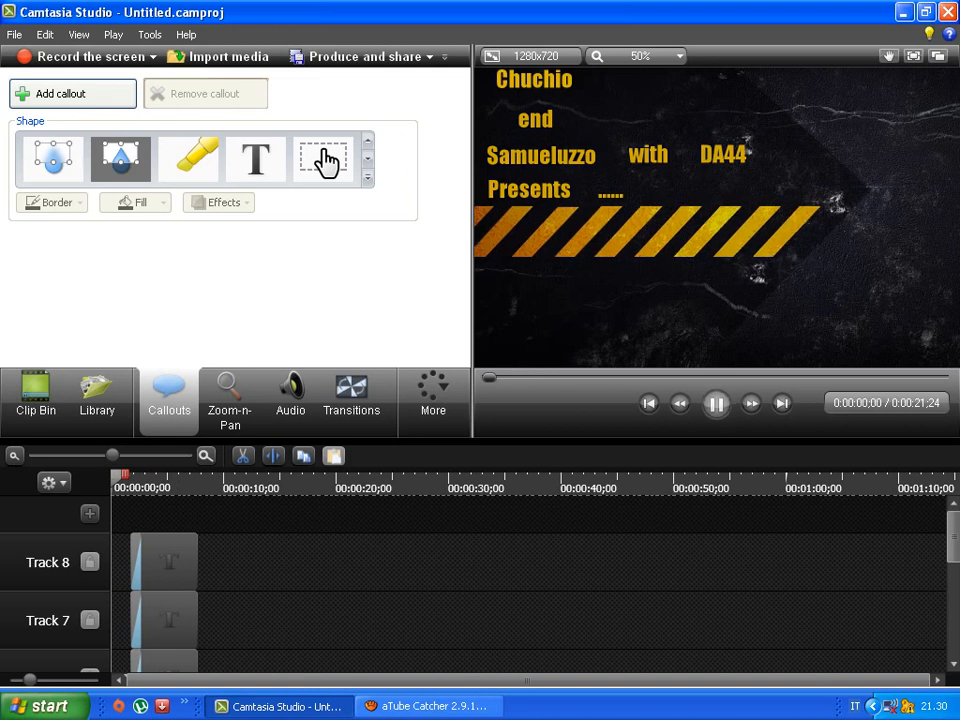
key(space)
key(space)
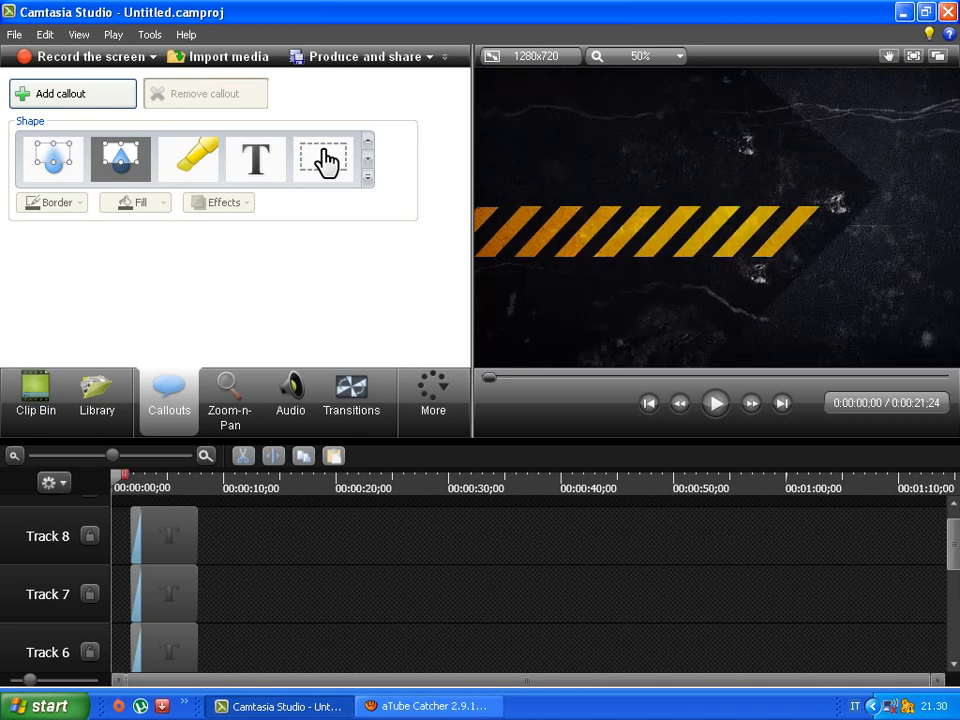
Trim the end of the Backyard Safari music on Track 1 so it finishes together with the animated title
scroll(326, 160, down, 5)
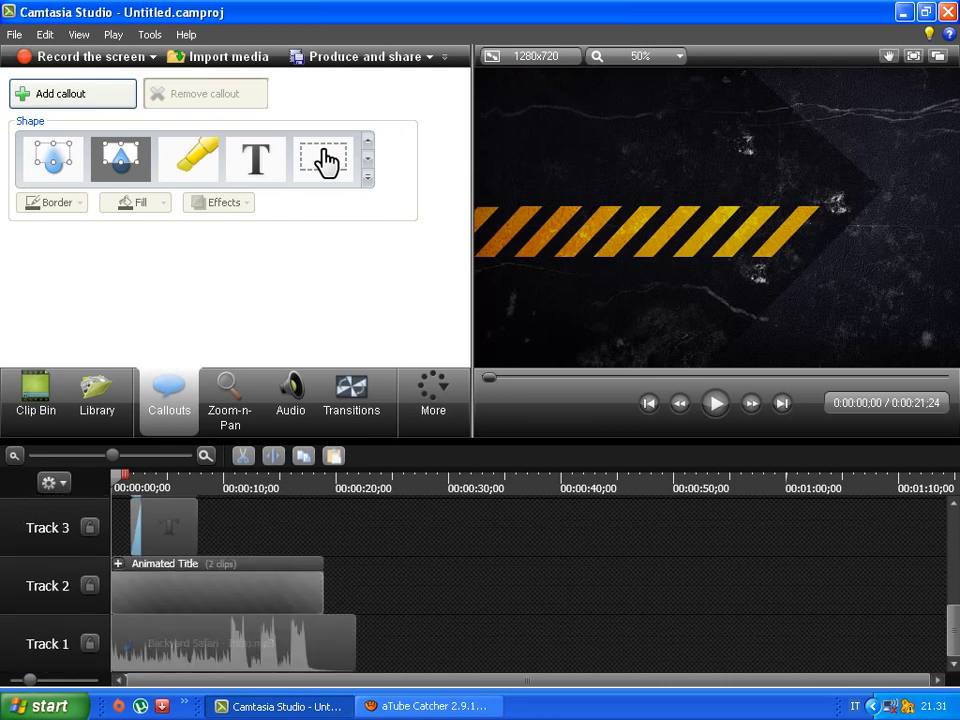
drag(355, 643, 323, 643)
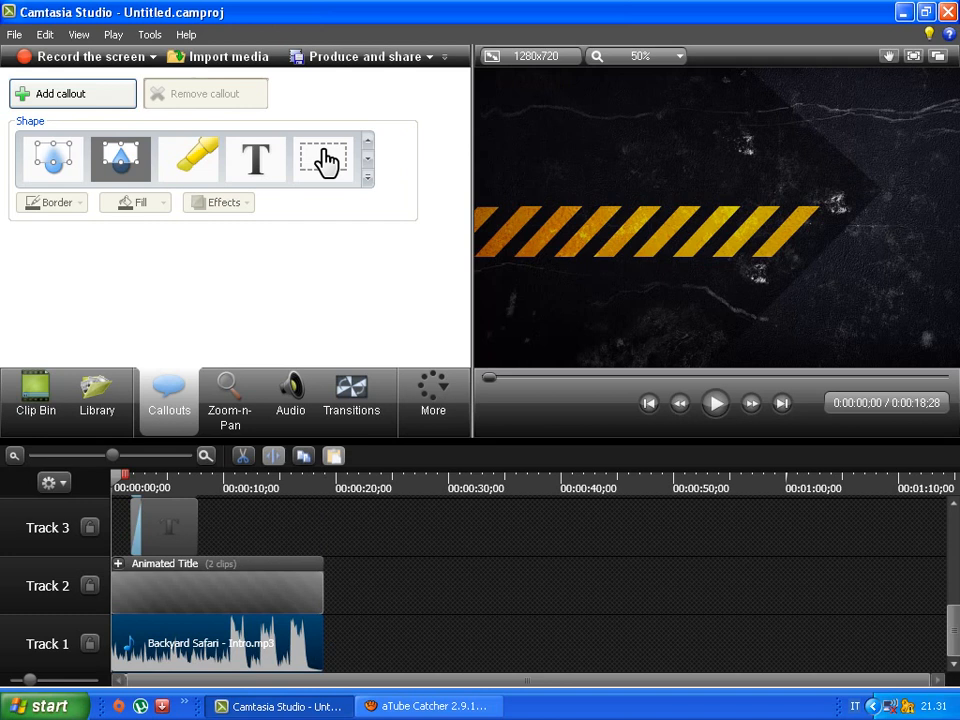
scroll(325, 160, up, 4)
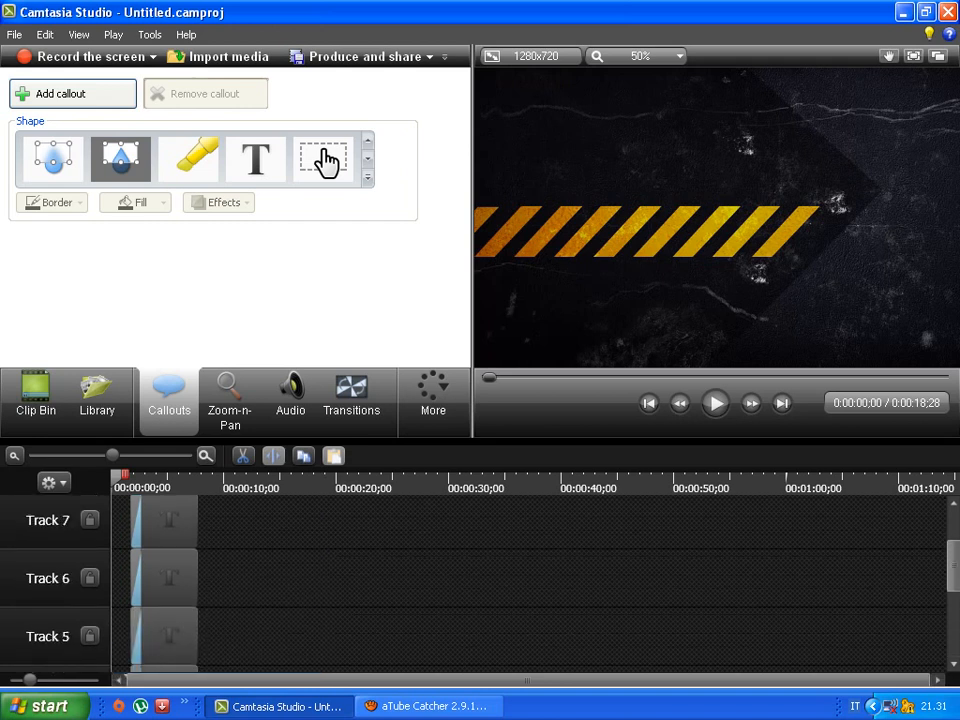
scroll(325, 160, down, 4)
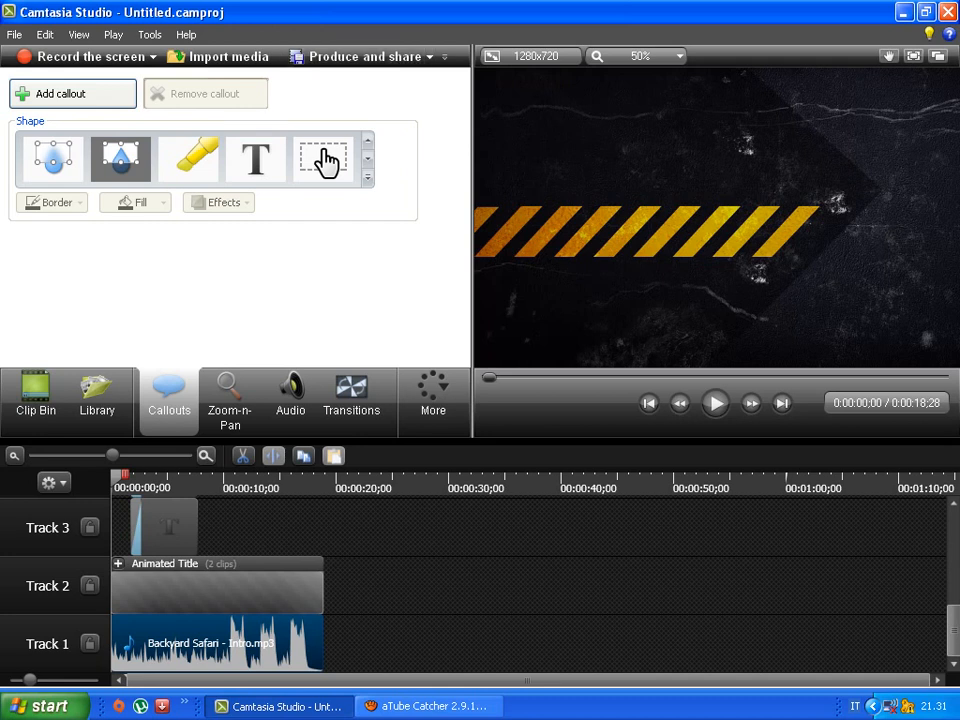
key(ctrl+d)
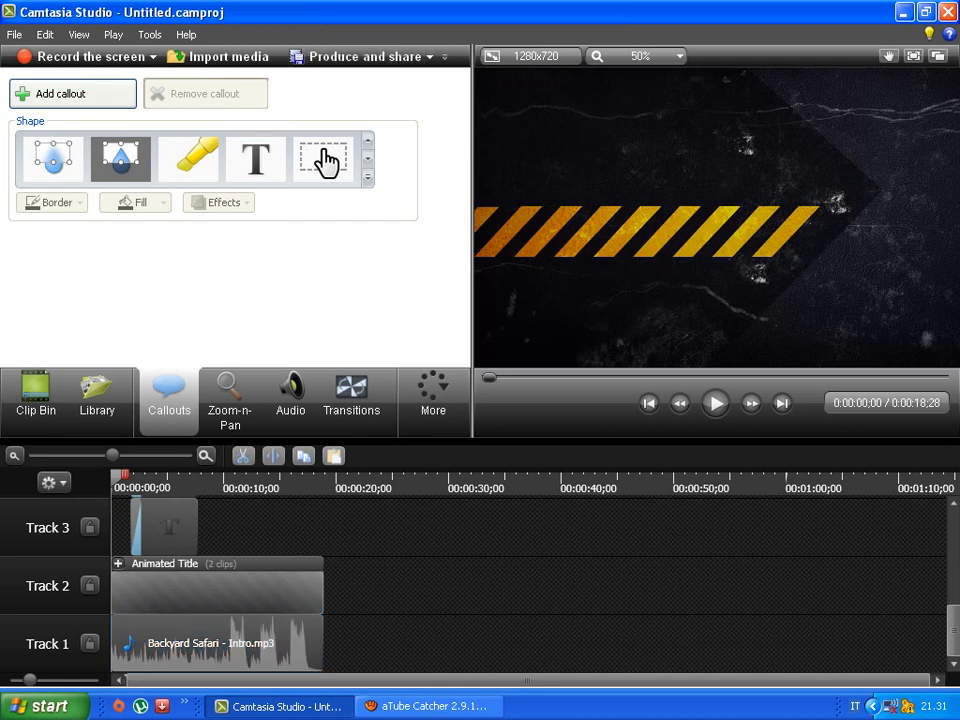
Apply the Cube rotate transition to the end of the animated title on Track 2
click(351, 395)
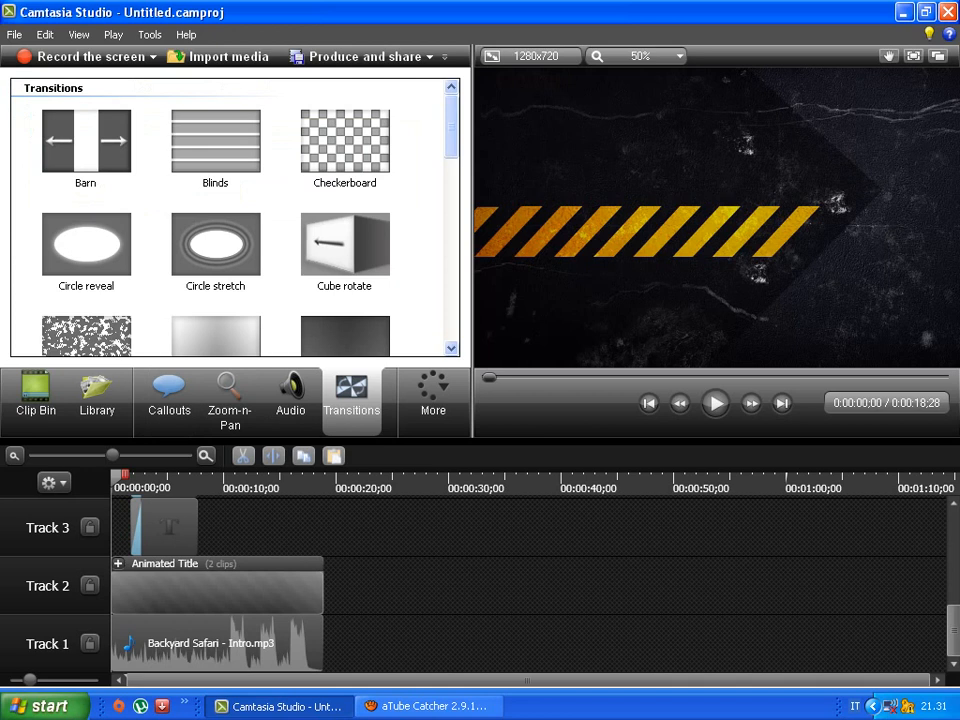
click(344, 244)
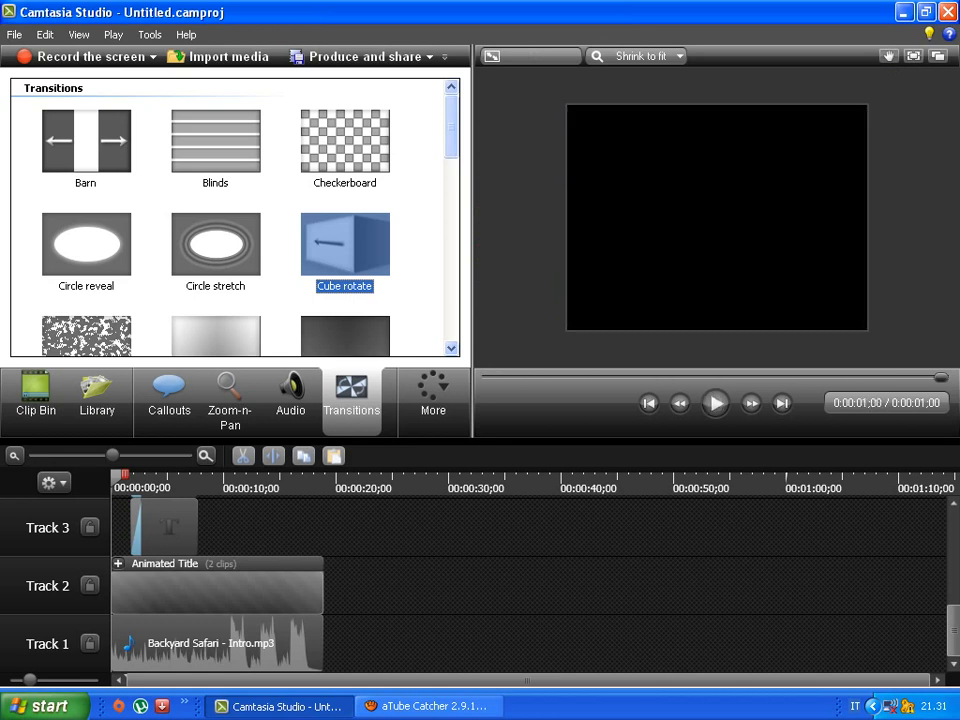
drag(344, 243, 318, 588)
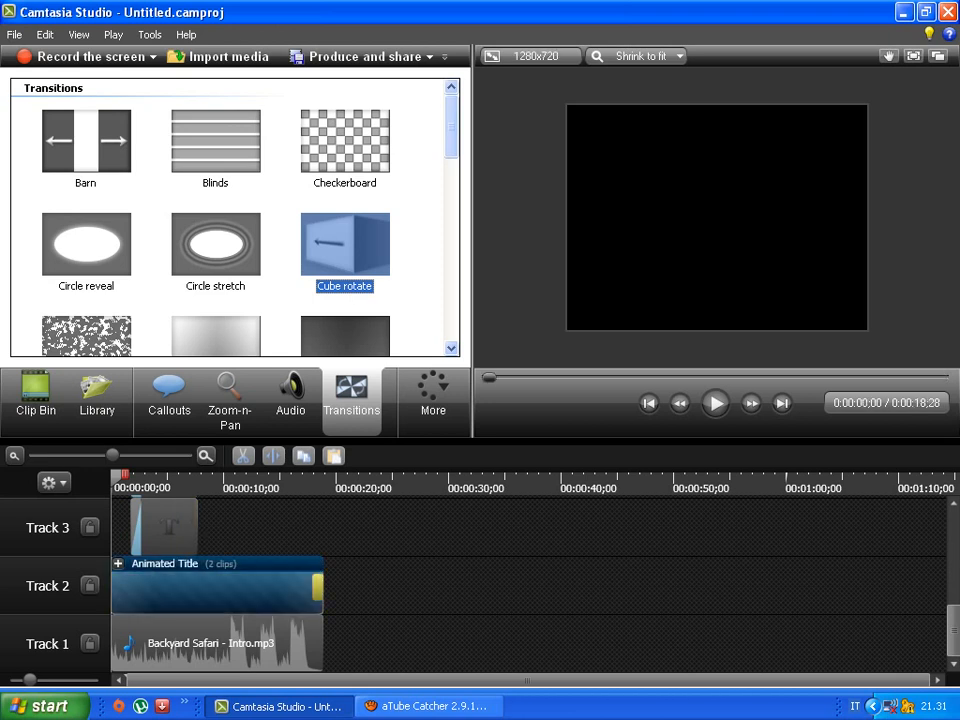
Preview the end transition and the start of the intro in playback
click(715, 403)
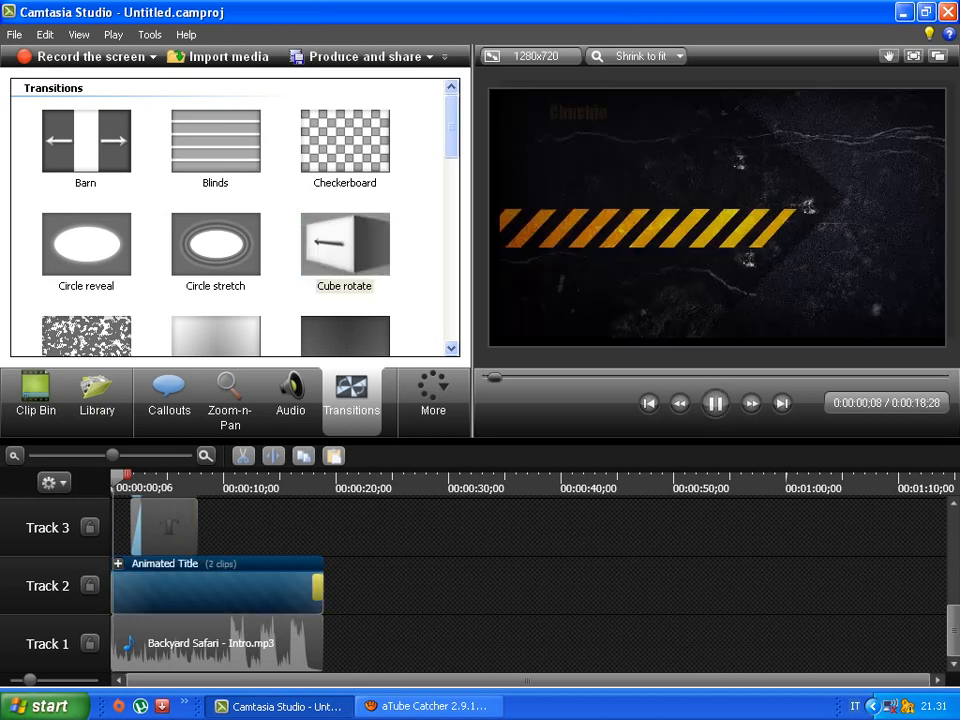
click(235, 482)
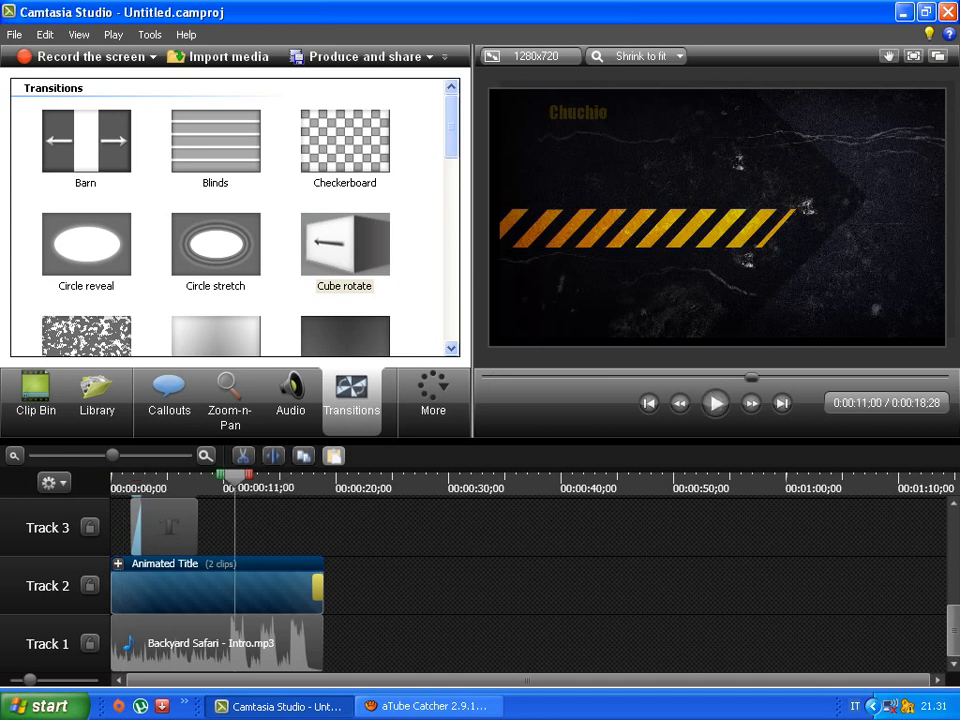
drag(236, 476, 313, 476)
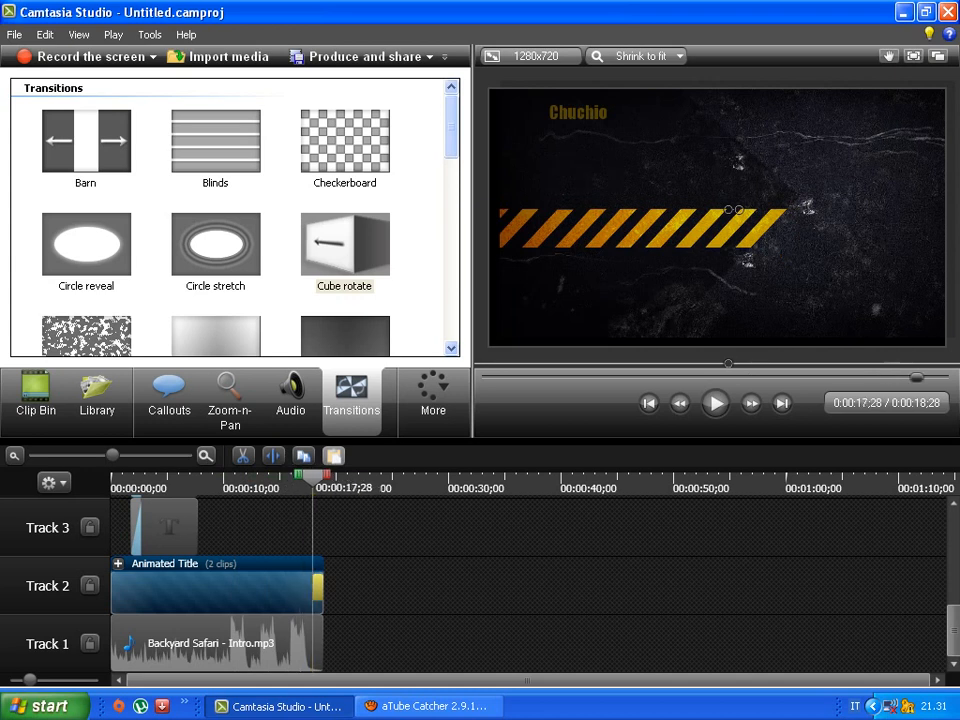
key(space)
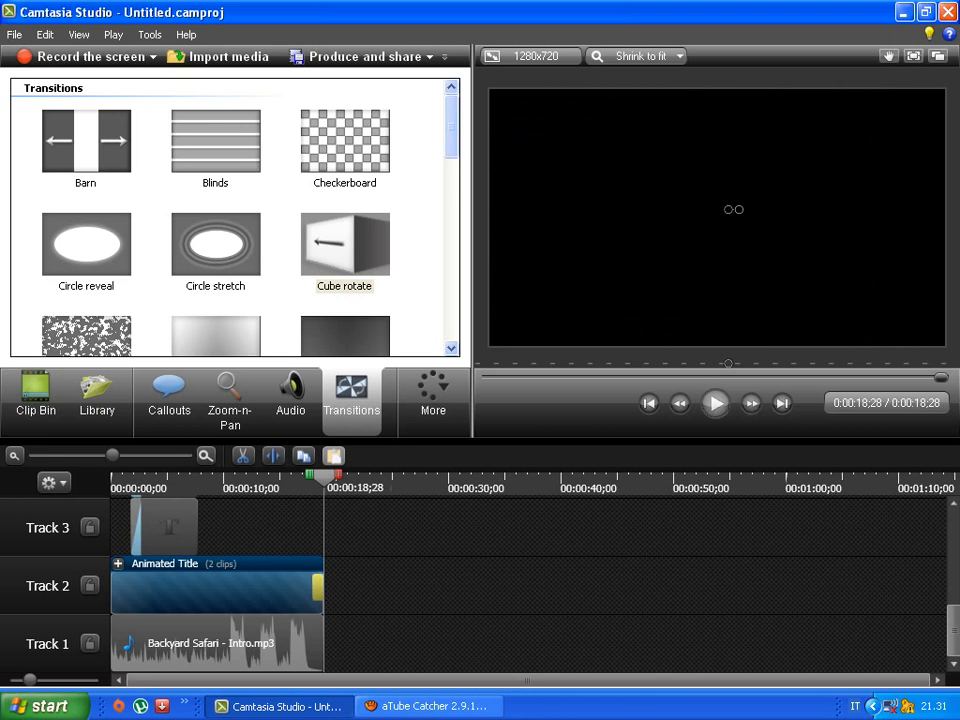
click(715, 403)
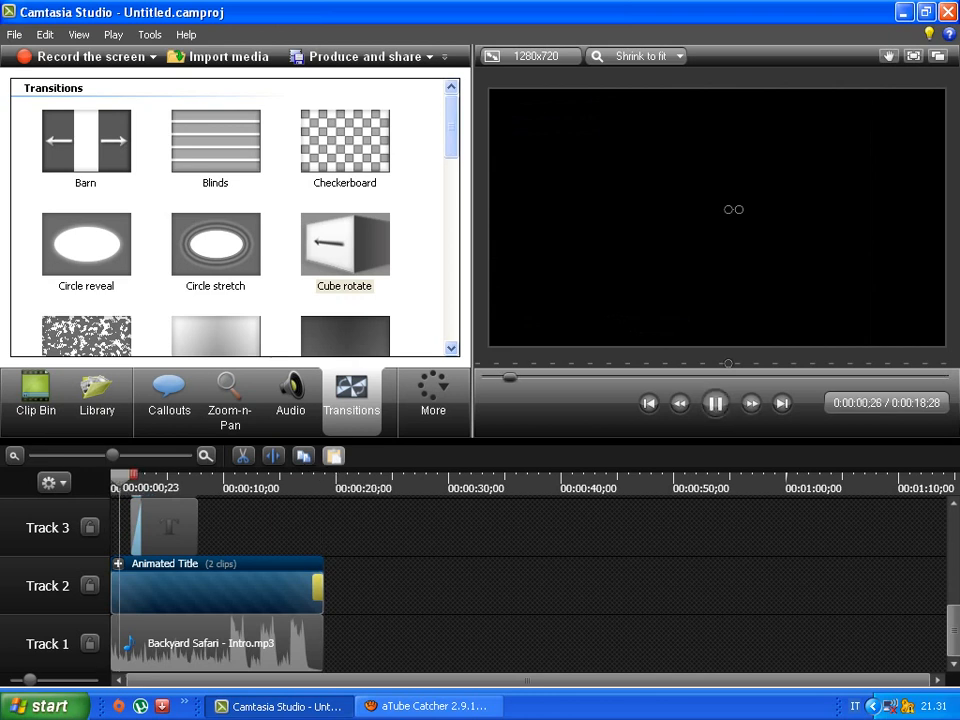
key(space)
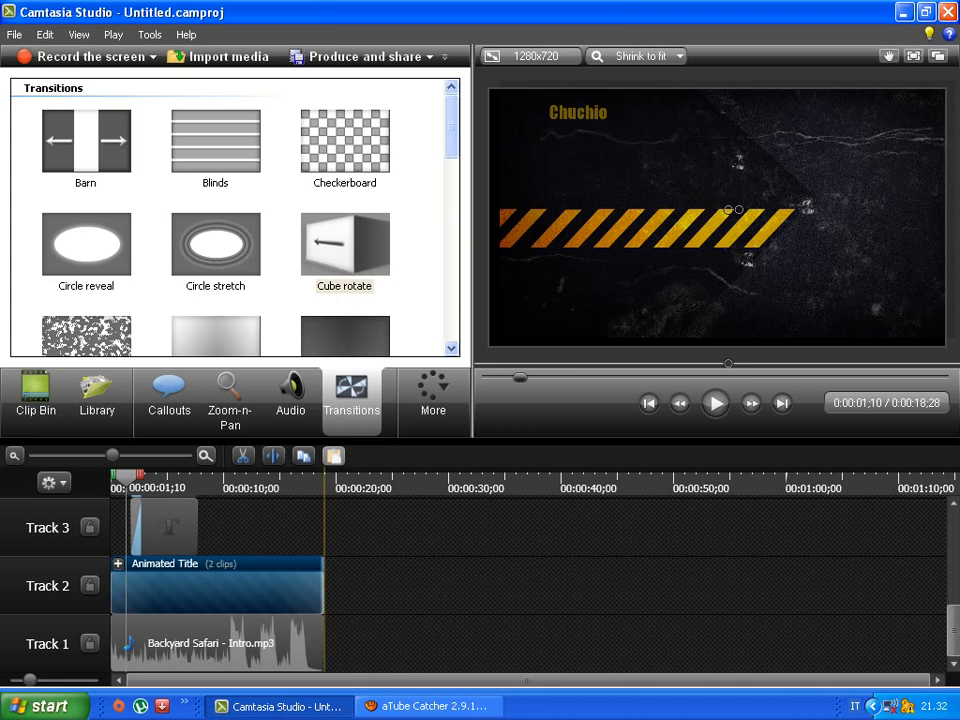
Shorten the animated title on Track 2 to end at about 13 seconds, keeping its start at the timeline's beginning
drag(322, 585, 294, 585)
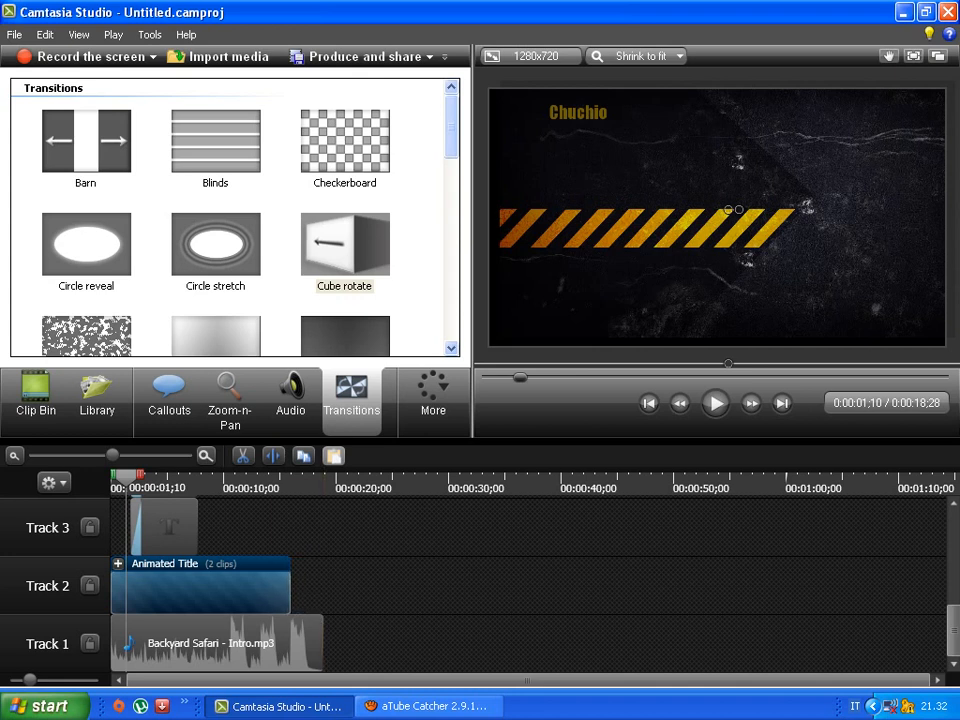
drag(112, 585, 116, 585)
drag(294, 585, 264, 585)
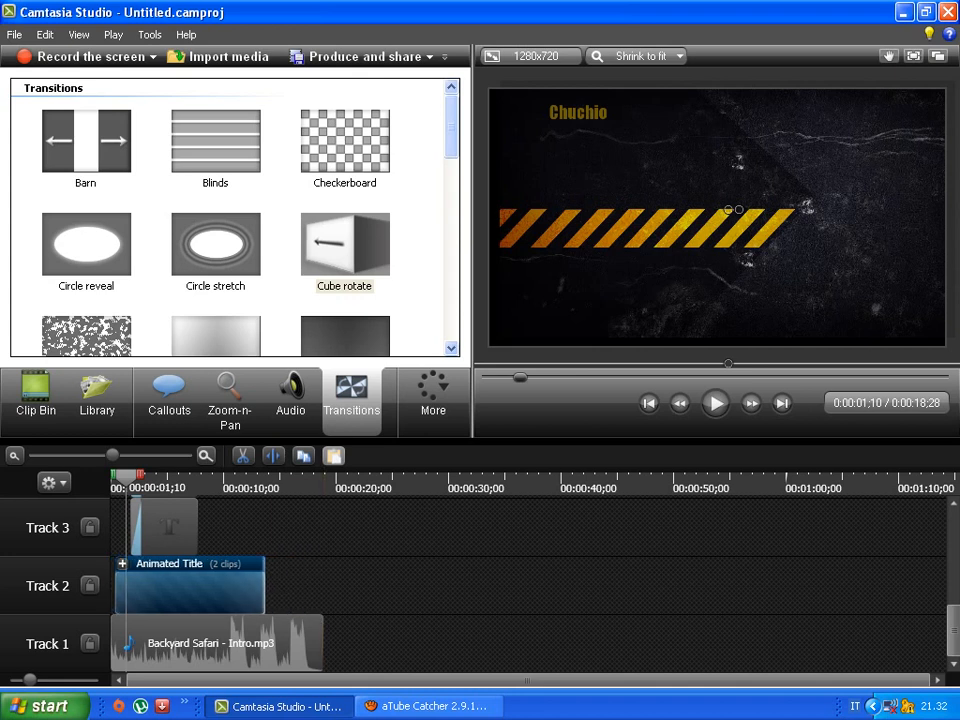
drag(200, 585, 195, 585)
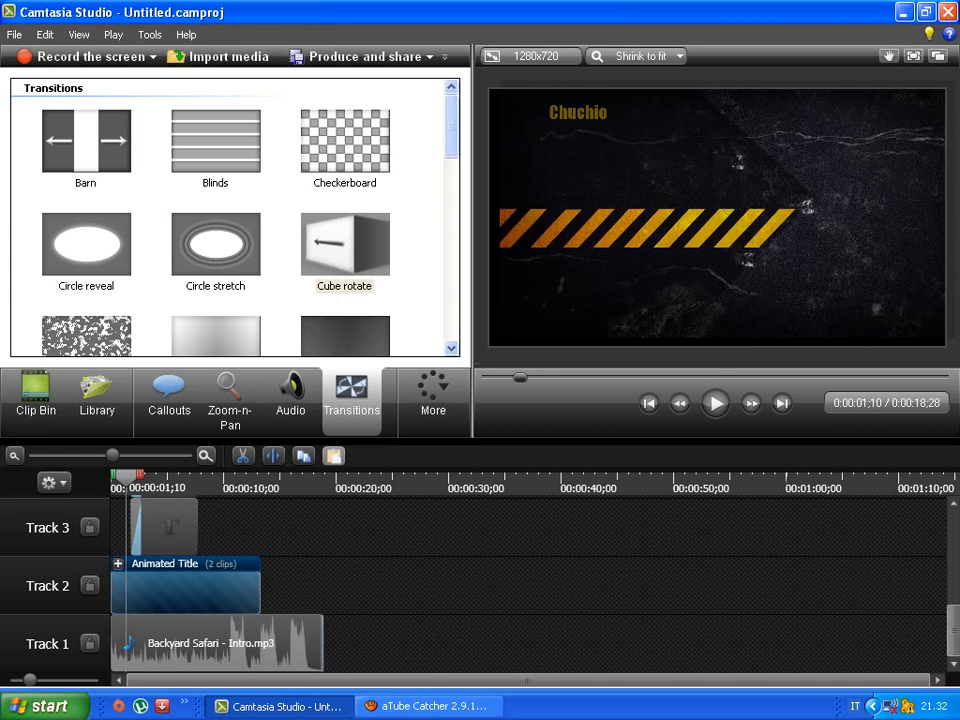
Trim the Backyard Safari music to end with the animated title at about 13 seconds and apply Cube rotate to the title's end
drag(322, 643, 260, 643)
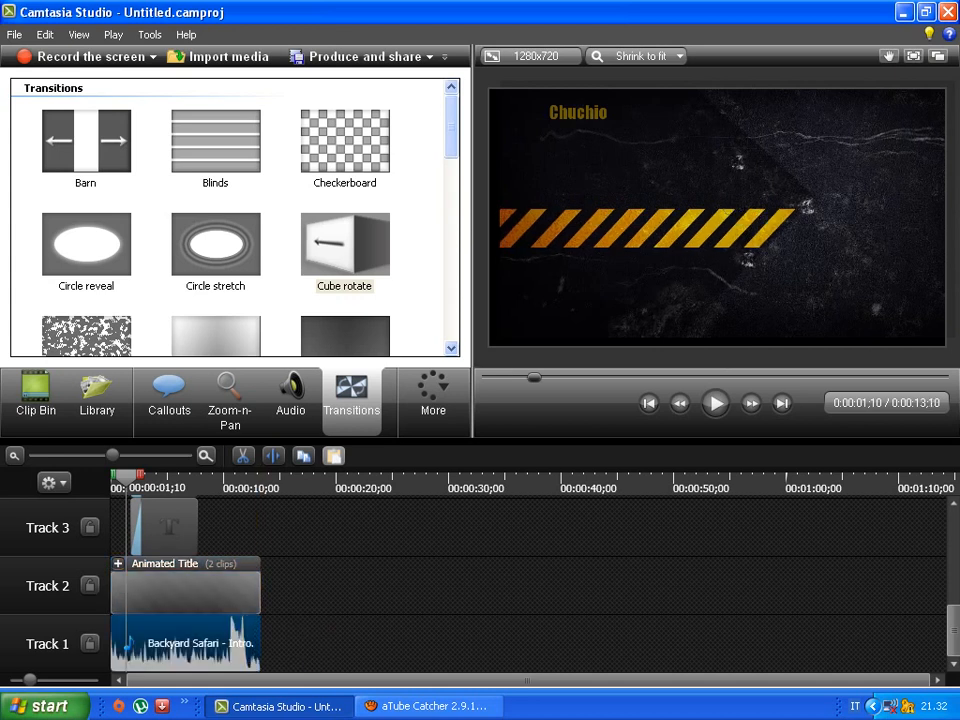
drag(344, 244, 255, 586)
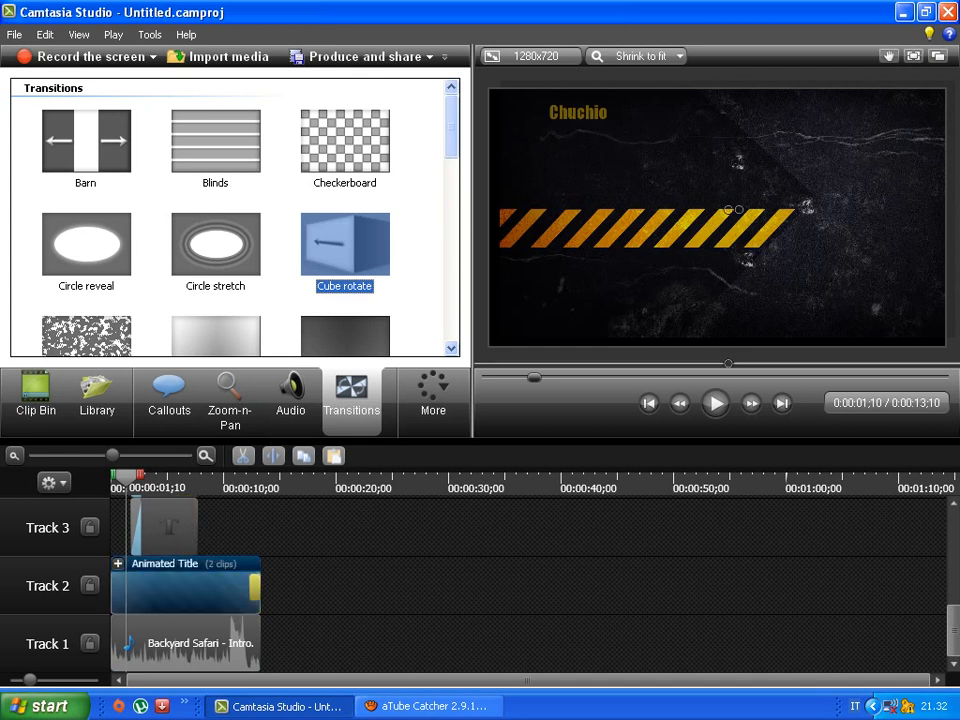
scroll(235, 220, down, 3)
scroll(235, 220, down, 5)
scroll(235, 220, up, 5)
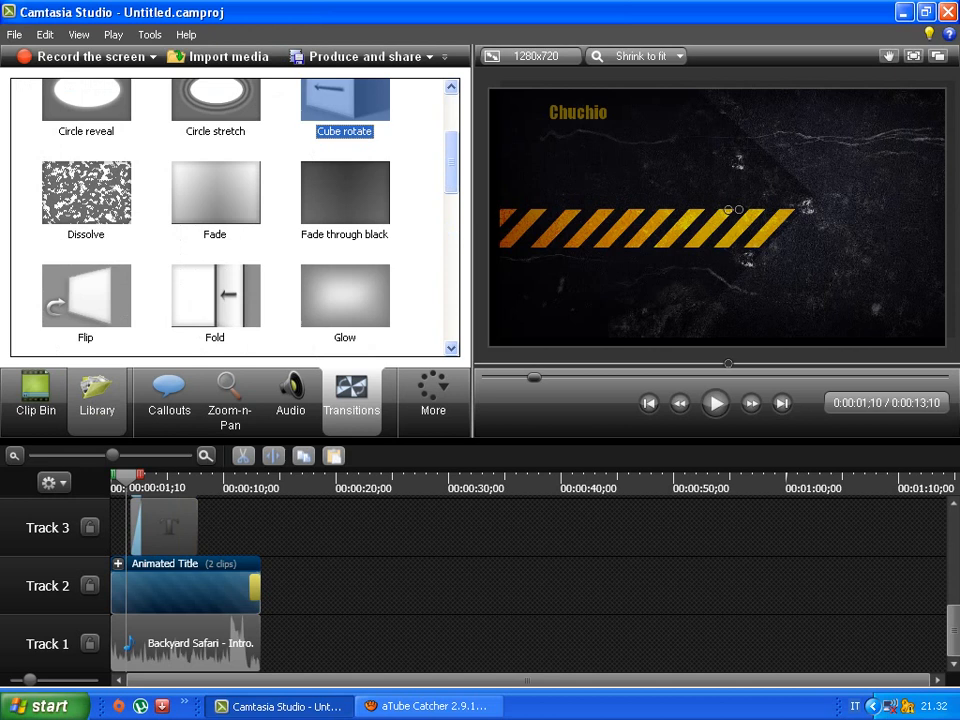
Add the Basic Title from the End of the Line theme to Track 2, directly after the animated title
click(97, 400)
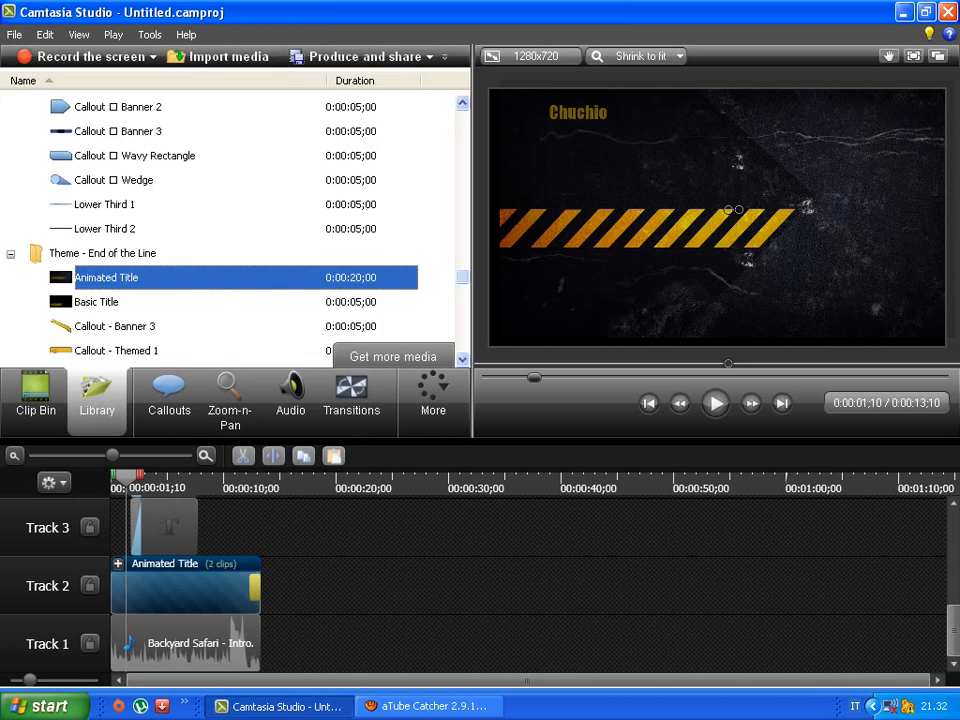
scroll(235, 220, down, 6)
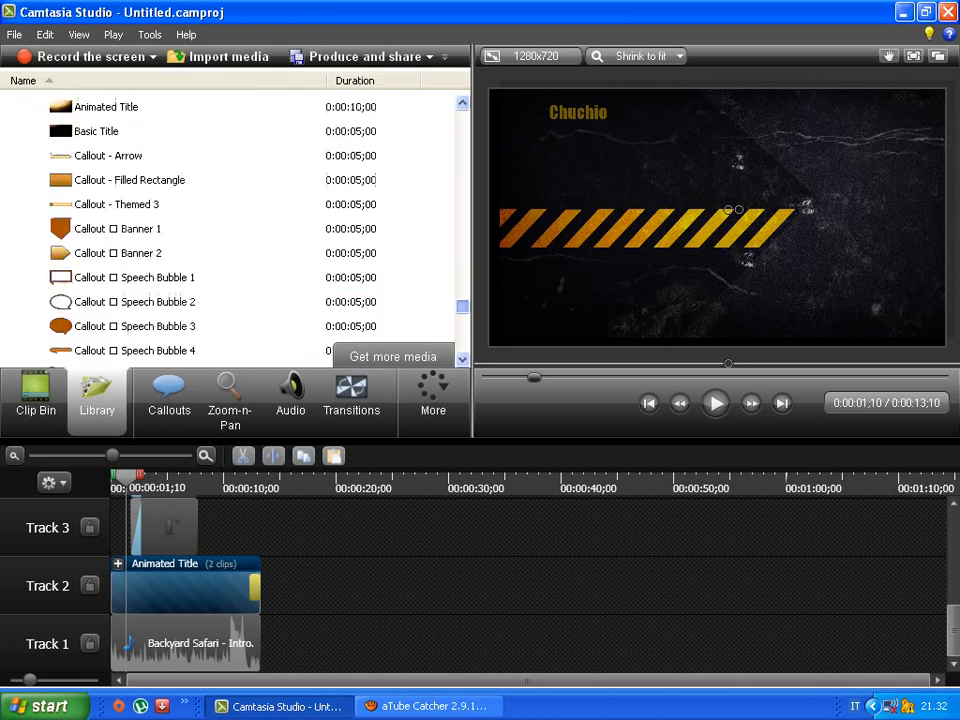
scroll(235, 220, up, 1)
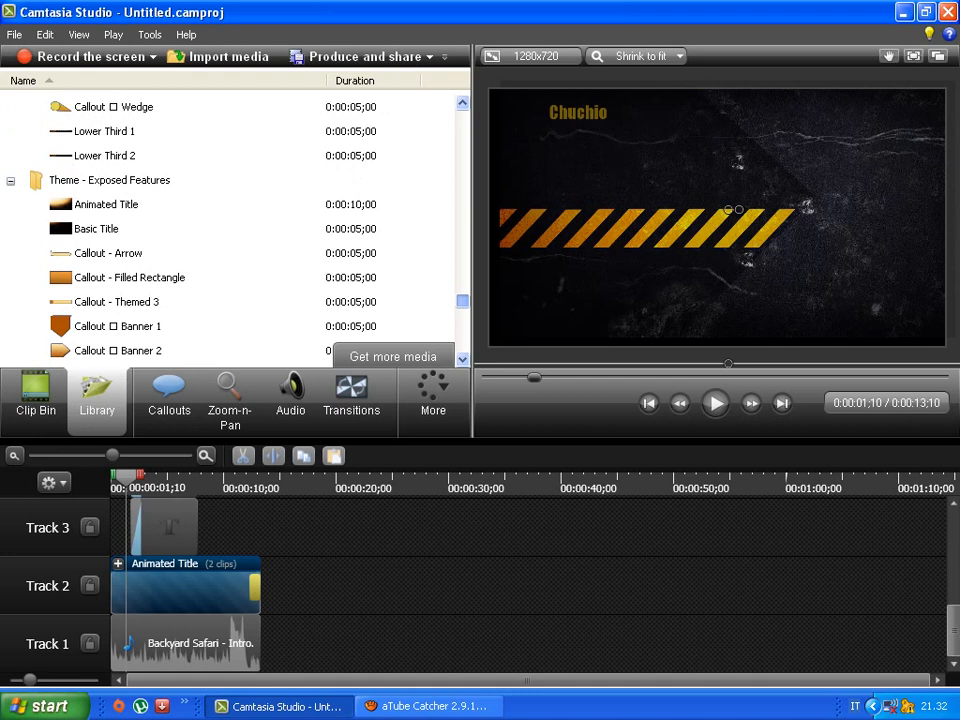
scroll(235, 220, up, 5)
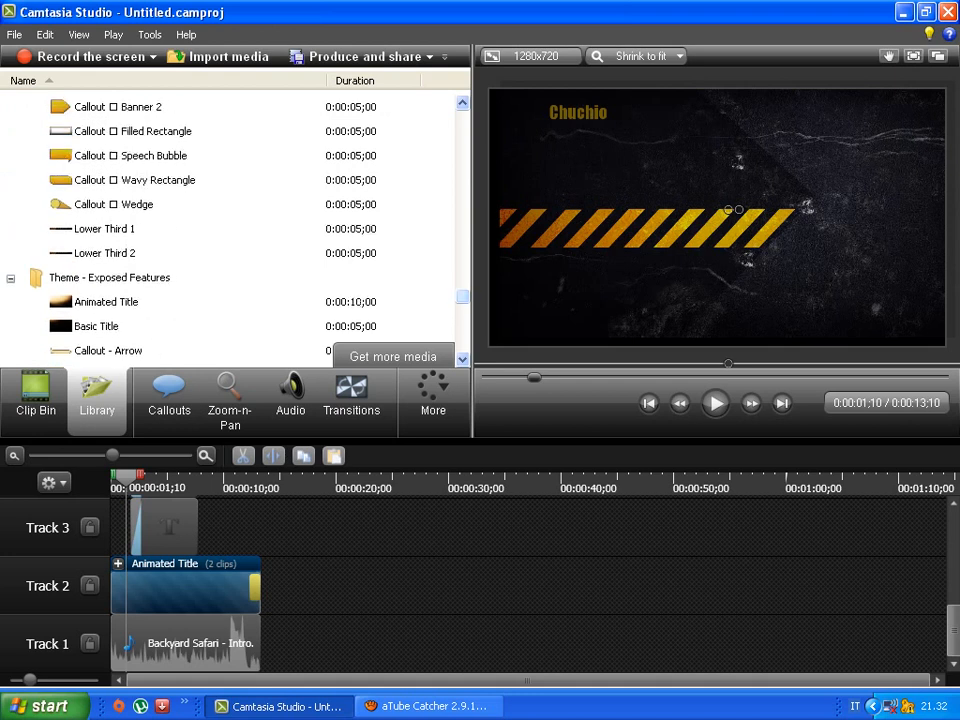
click(86, 229)
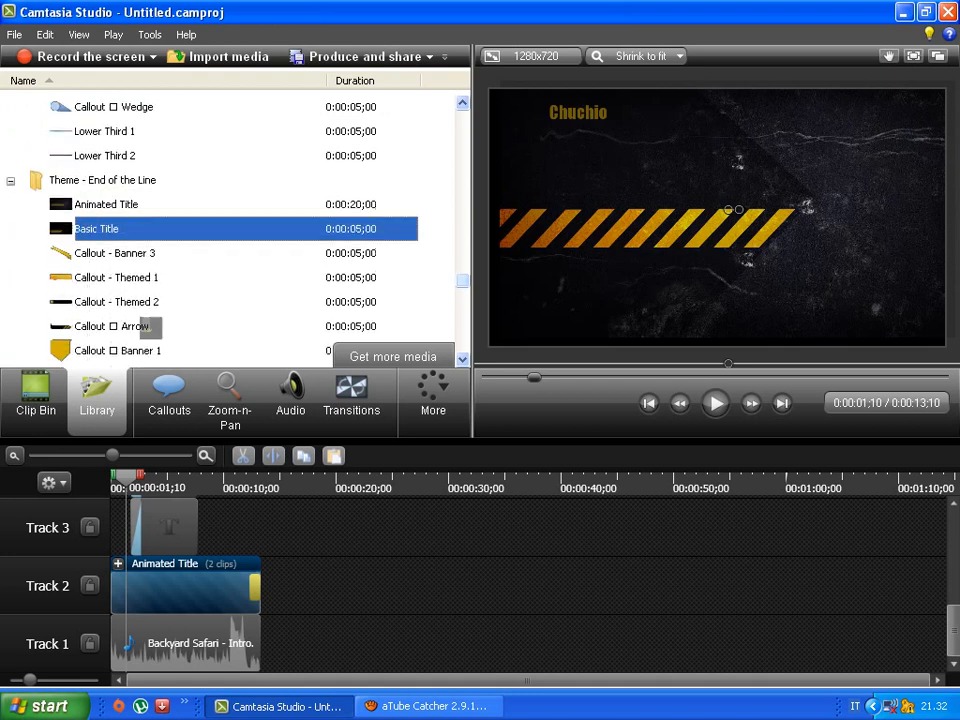
click(733, 210)
drag(96, 229, 324, 585)
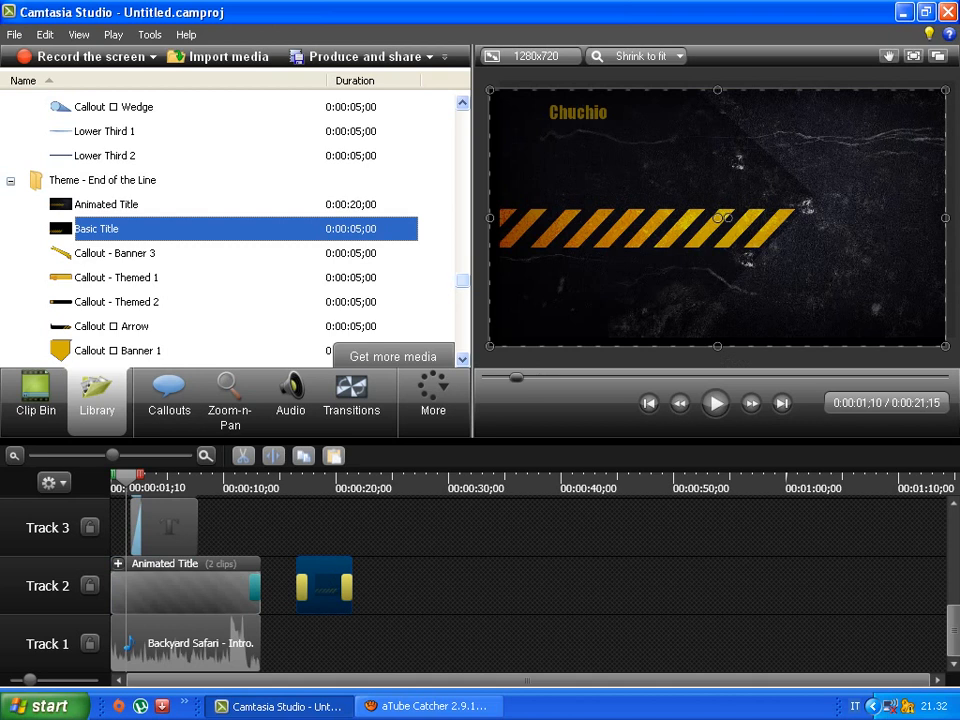
drag(324, 585, 288, 585)
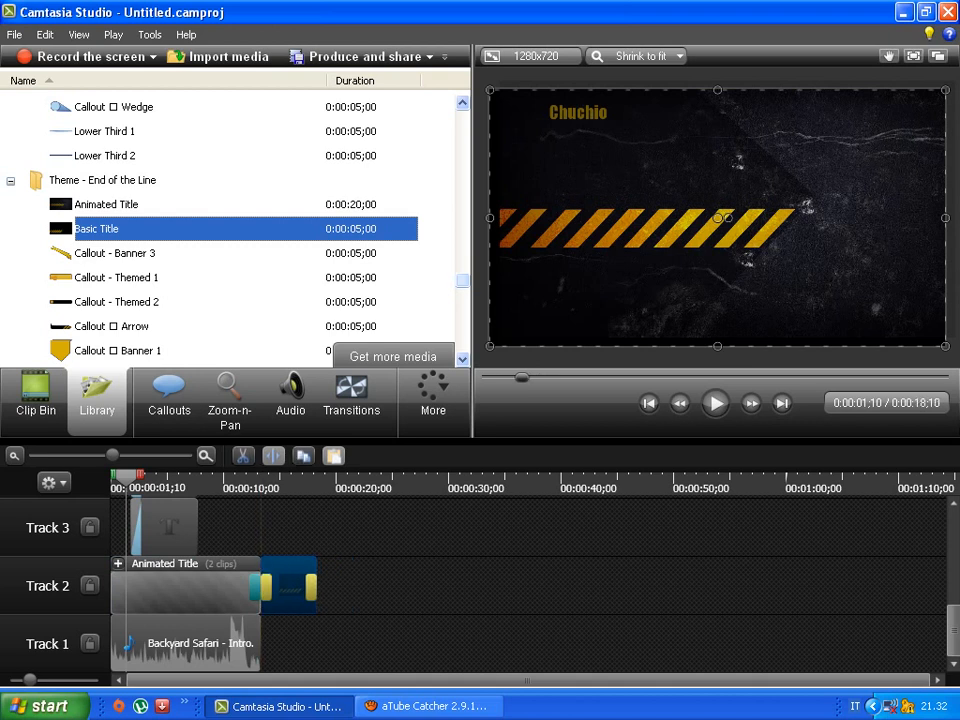
Clear the basic title's placeholder text and move the callout slightly upward in the video frame
click(272, 585)
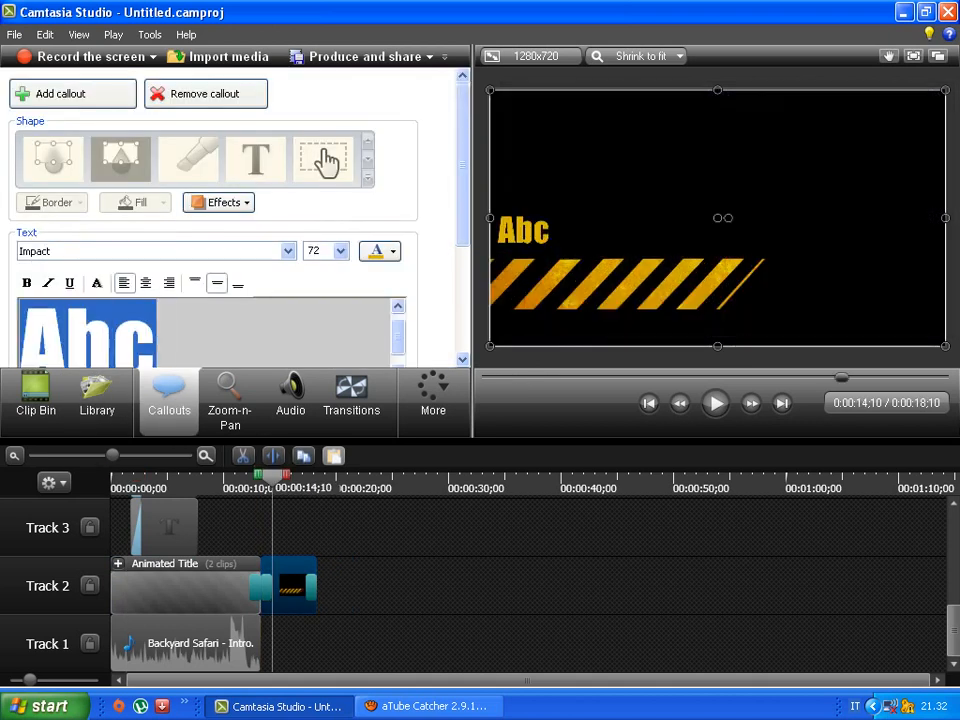
key(BackSpace)
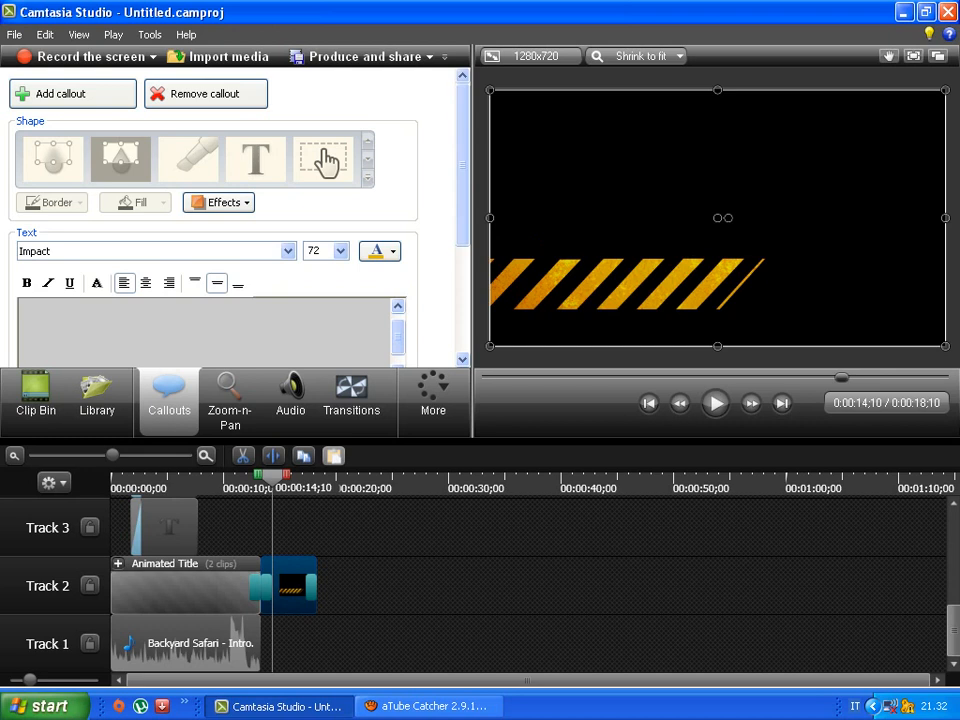
drag(717, 218, 722, 190)
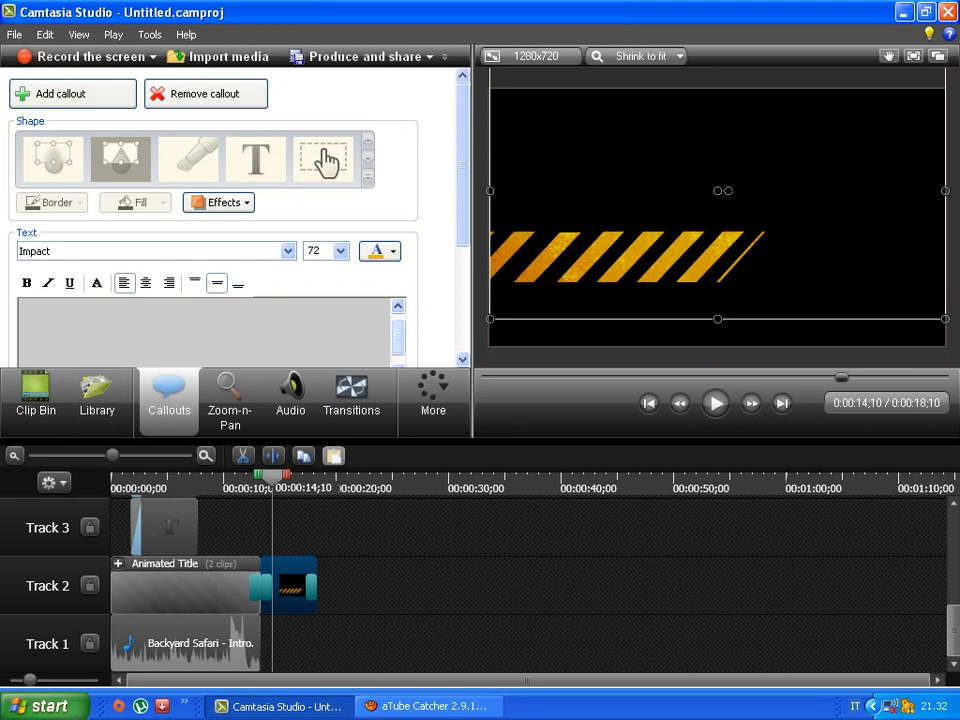
Enter "a new video ..." as the basic title's text and deselect the callout
double_click(28, 332)
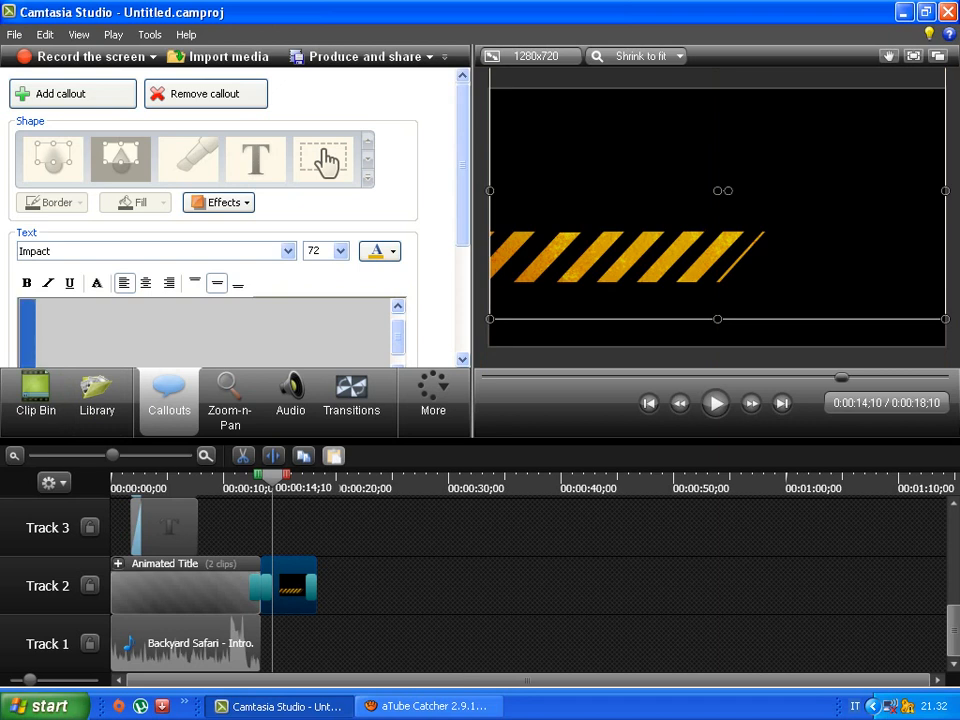
text(a)
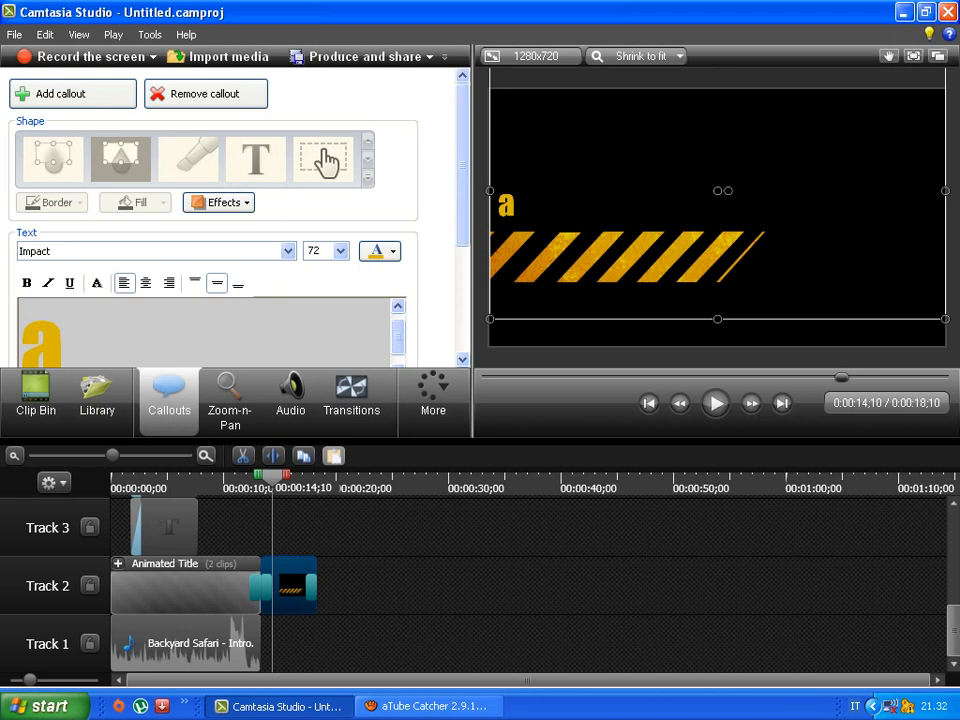
text( nw)
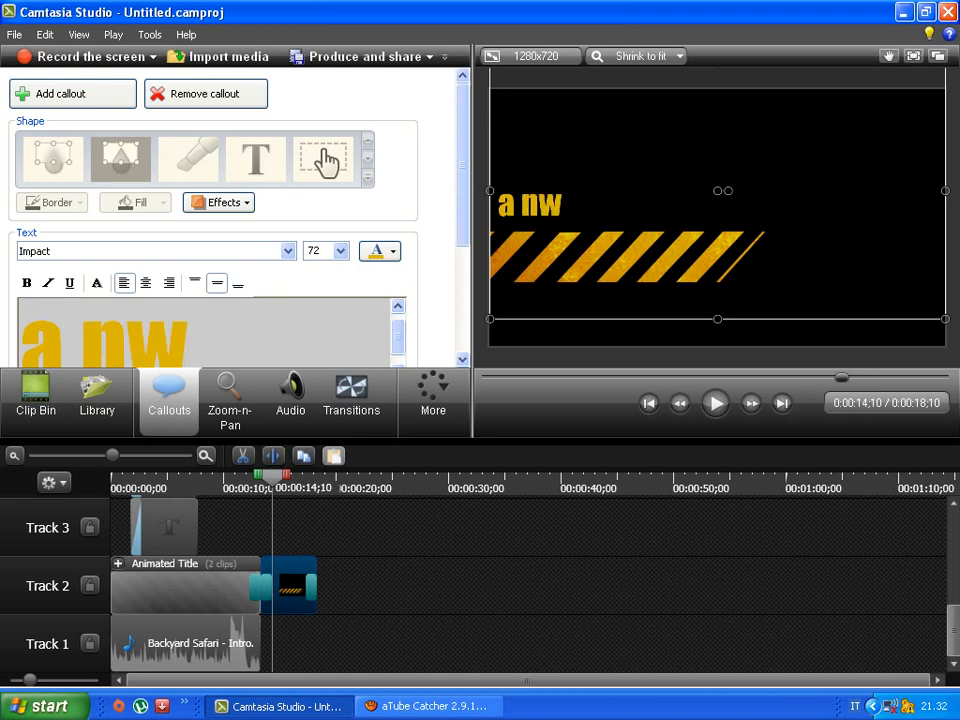
key(BackSpace)
text(ew vi)
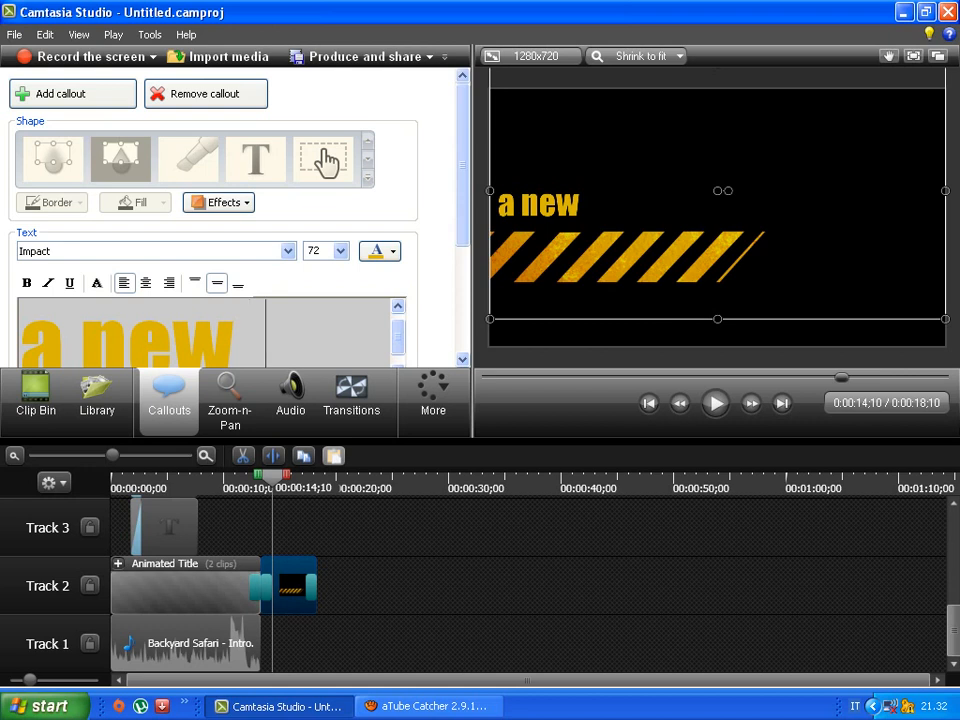
text(deo)
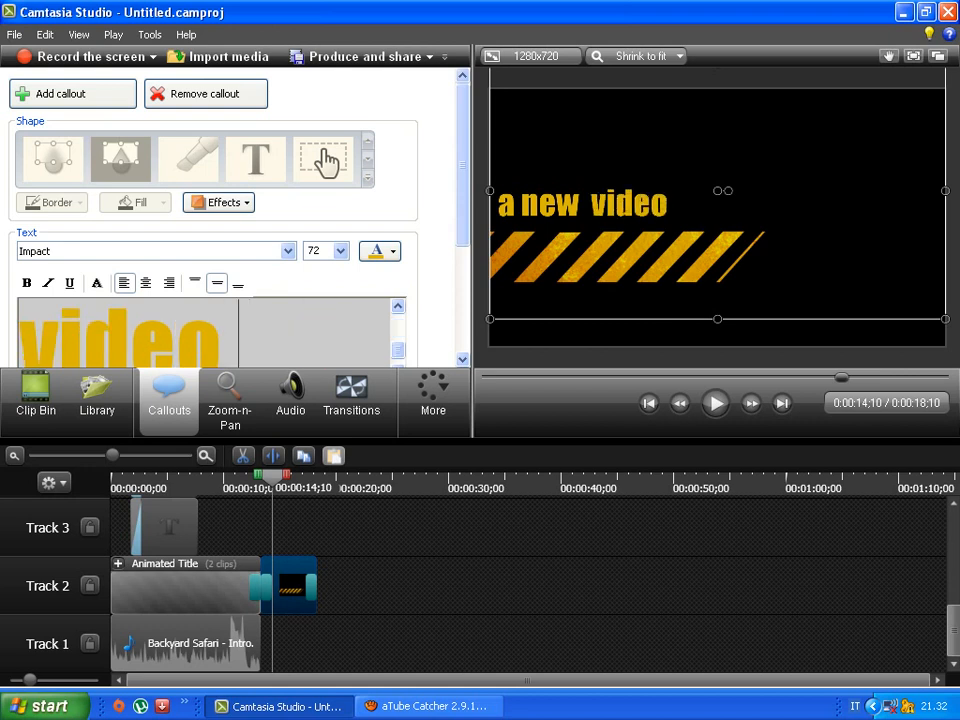
text( ...)
key(Escape)
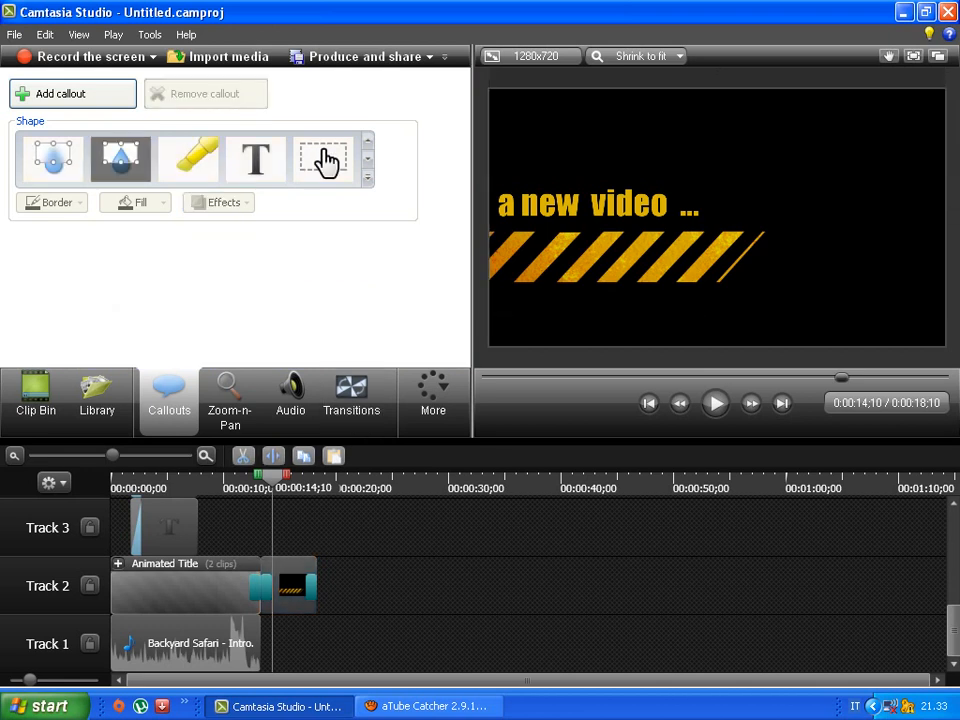
Preview the intro from the start through the change from the animated title to the basic title
key(ctrl+Home)
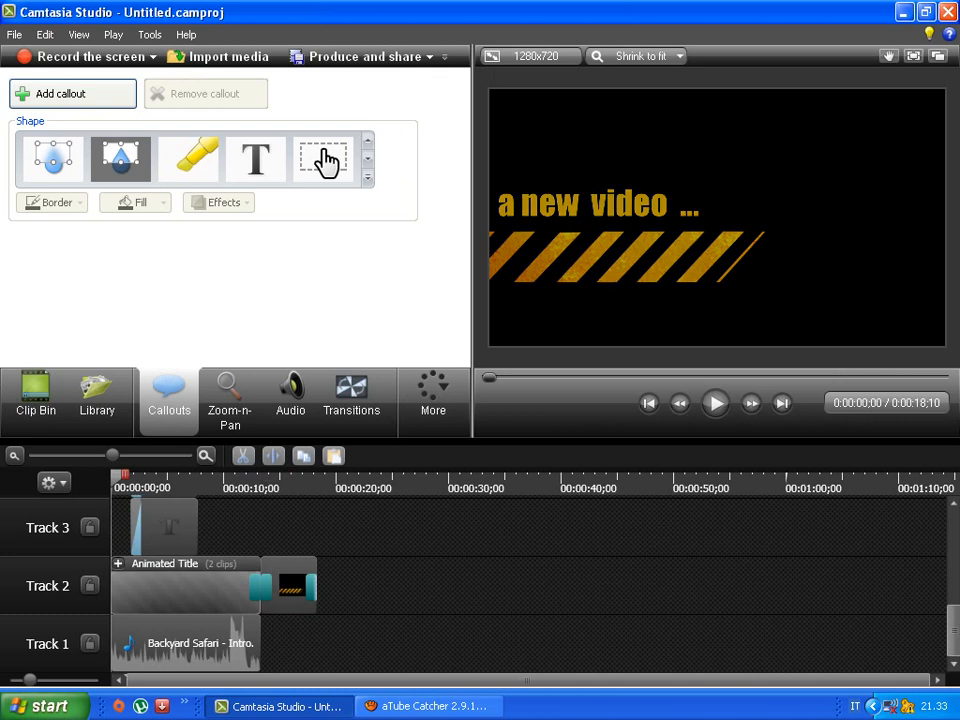
click(288, 586)
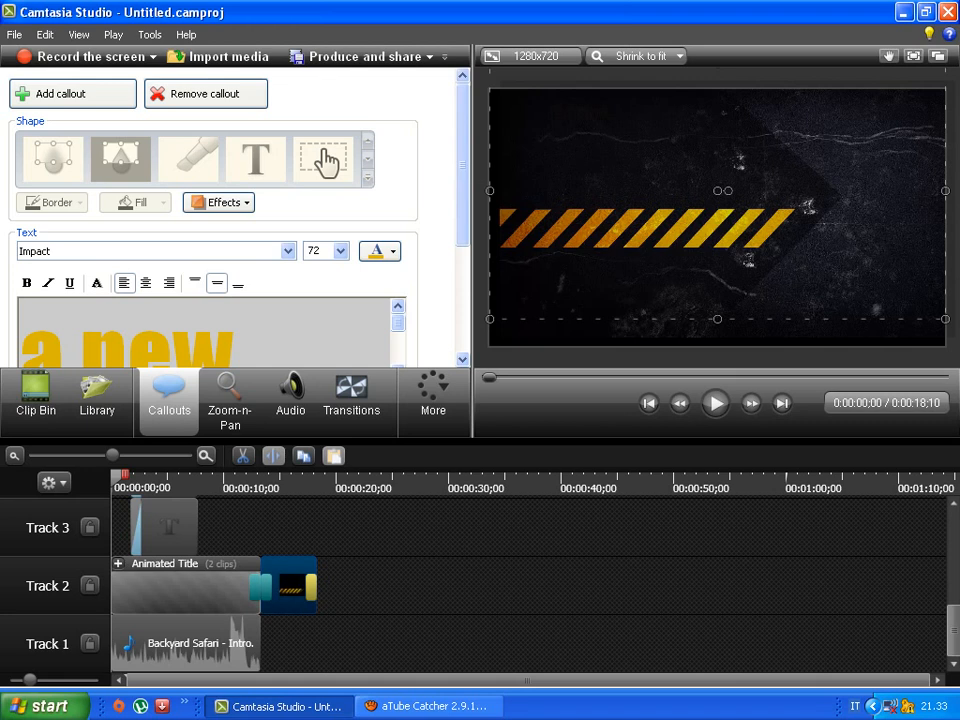
key(space)
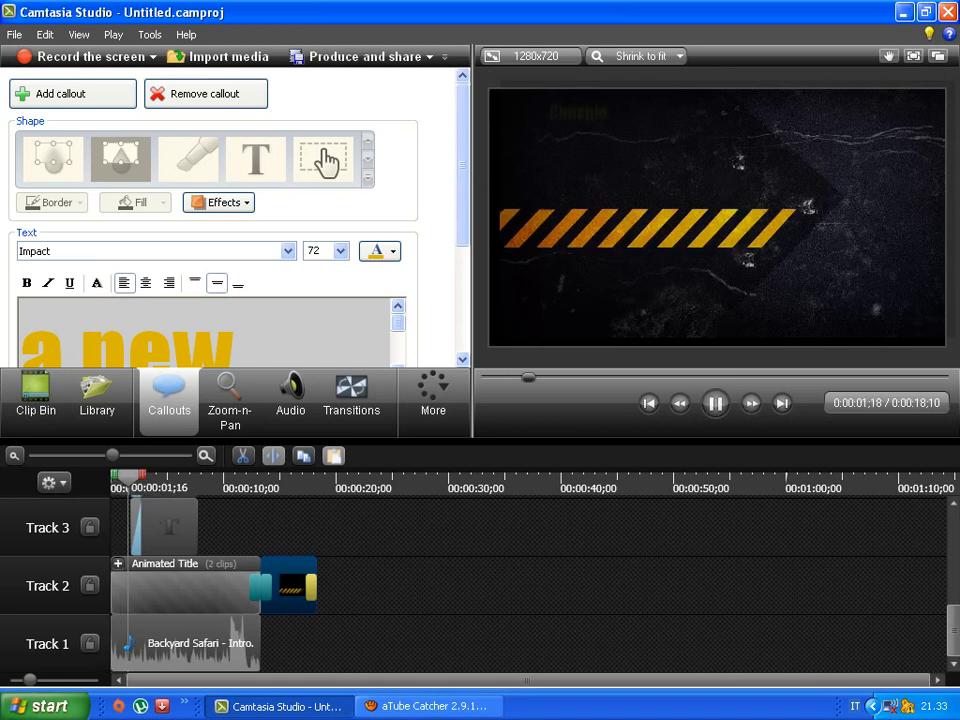
key(space)
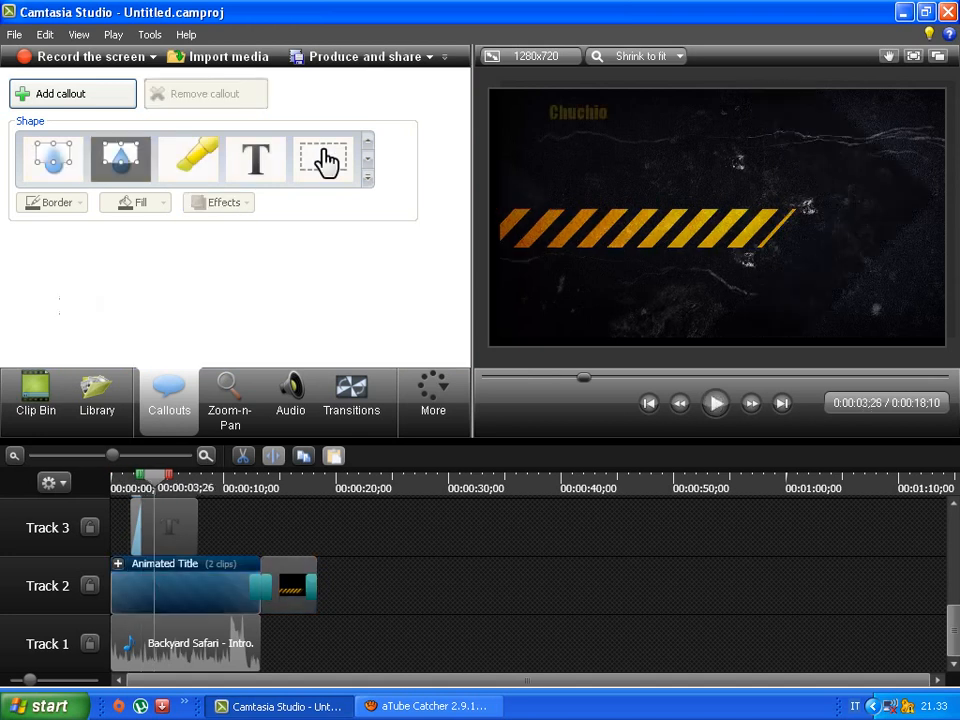
key(space)
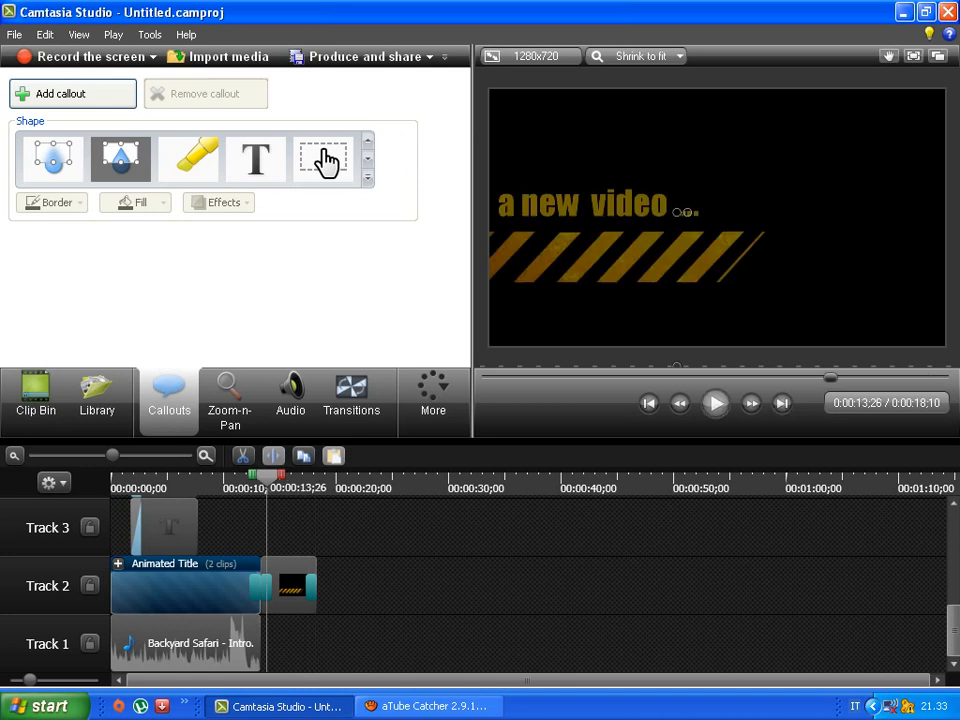
key(space)
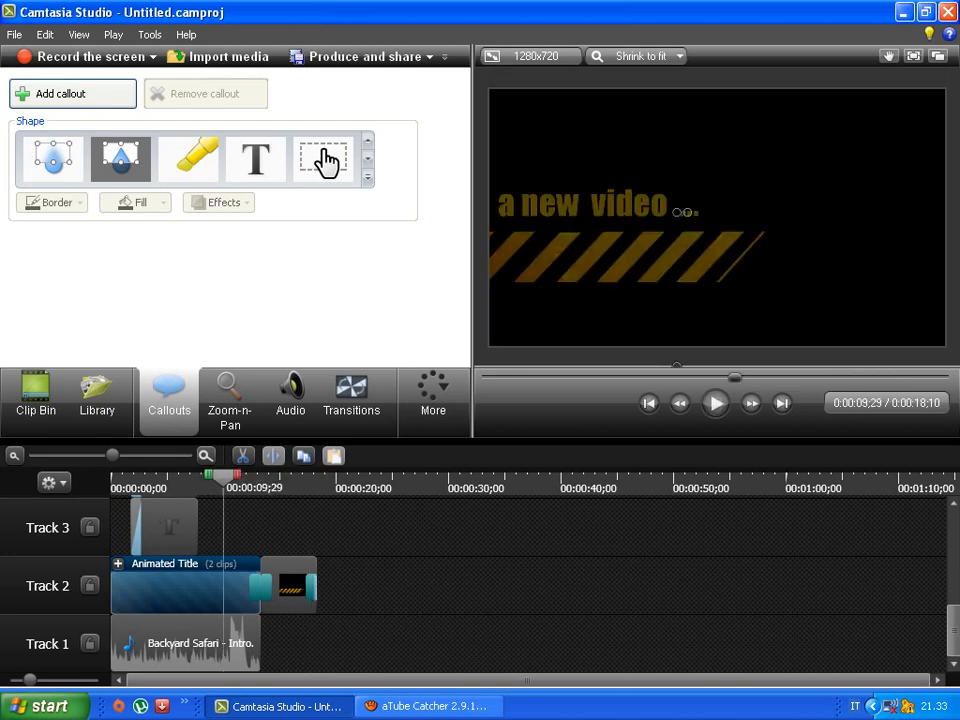
Extend the Backyard Safari music on Track 1 to the basic title's end at about 18 seconds and play the rest of the intro
key(ctrl+z)
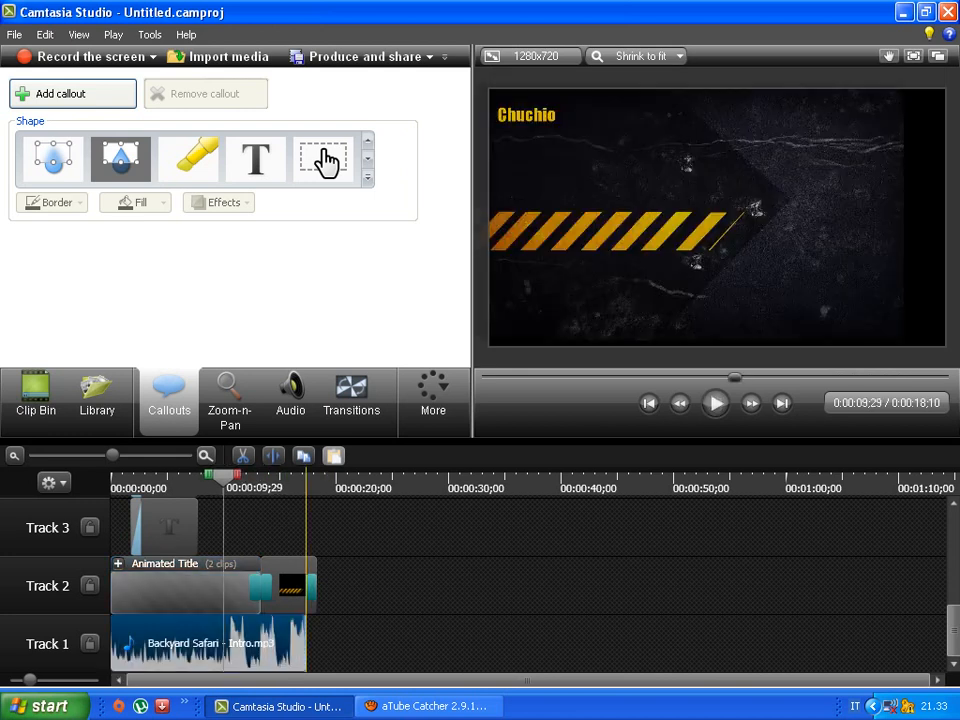
key(ctrl+z)
key(ctrl+y)
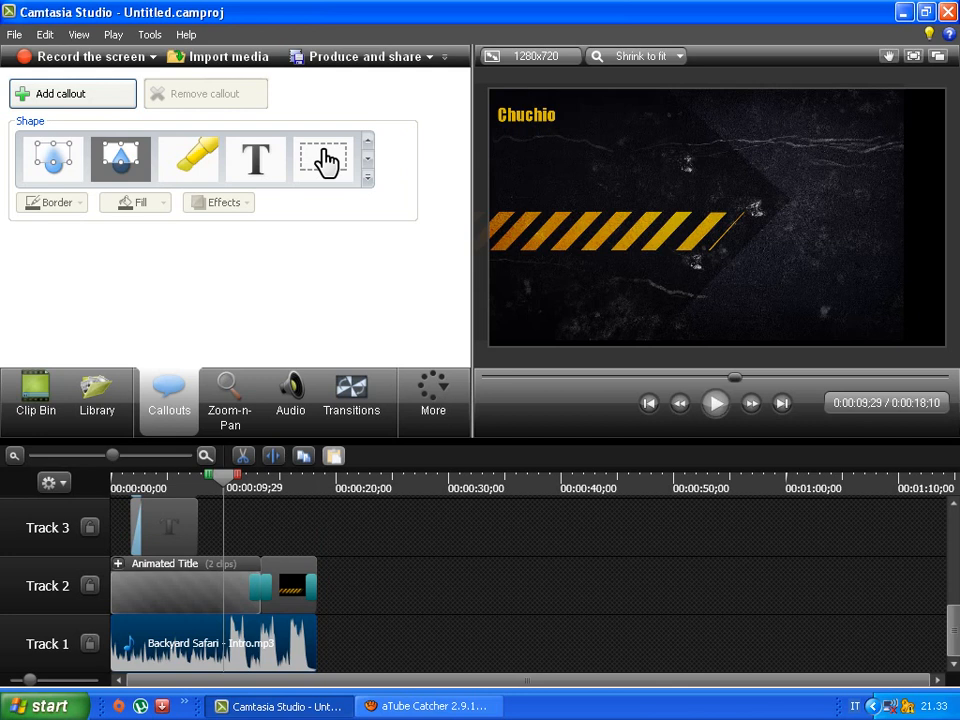
key(space)
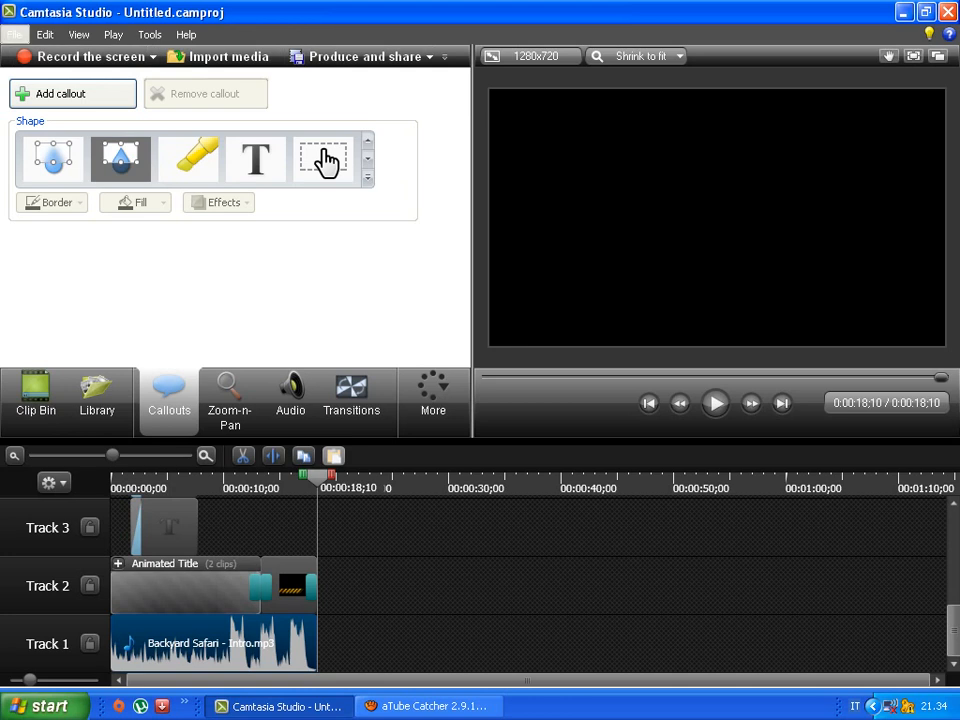
Start producing the video with the Custom production settings preset
key(alt+f)
key(Down)
key(Down)
key(Down)
key(Down)
key(Down)
key(Down)
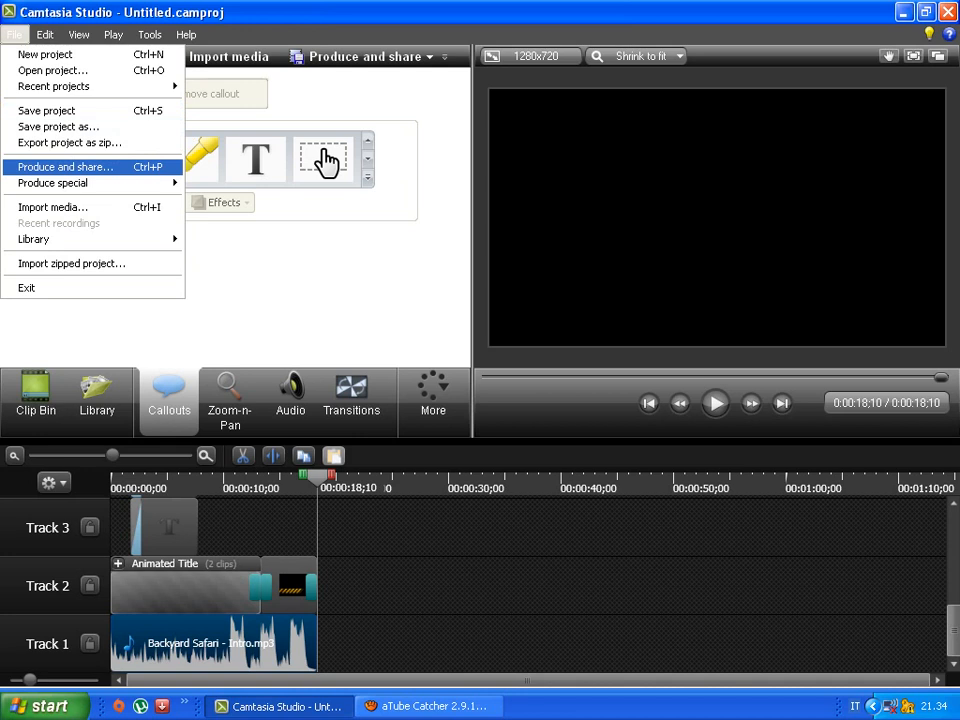
key(Return)
click(665, 188)
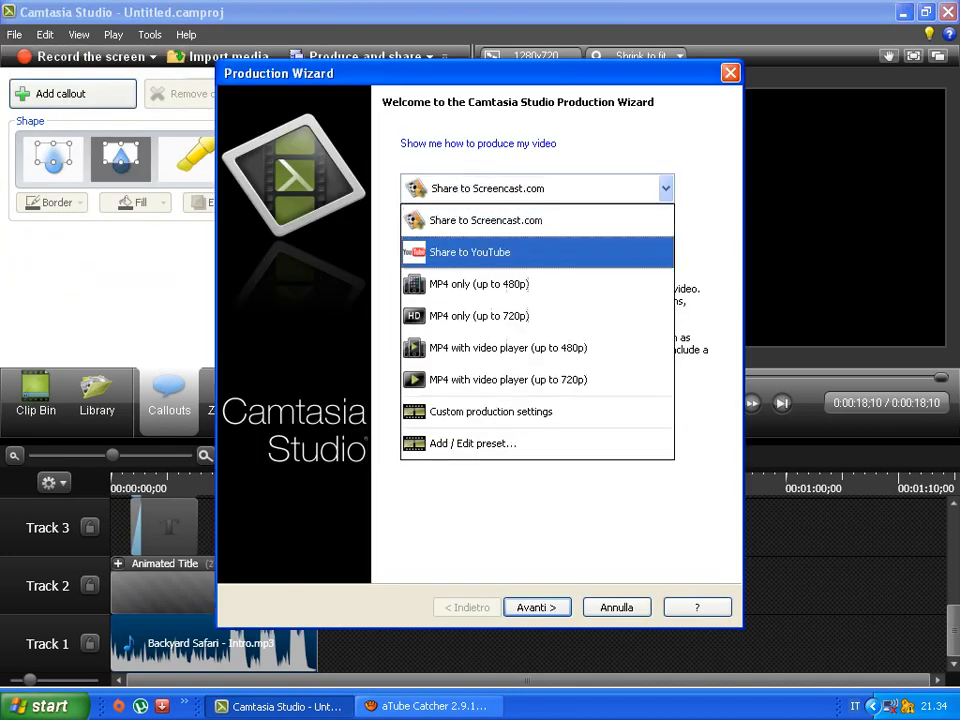
click(491, 411)
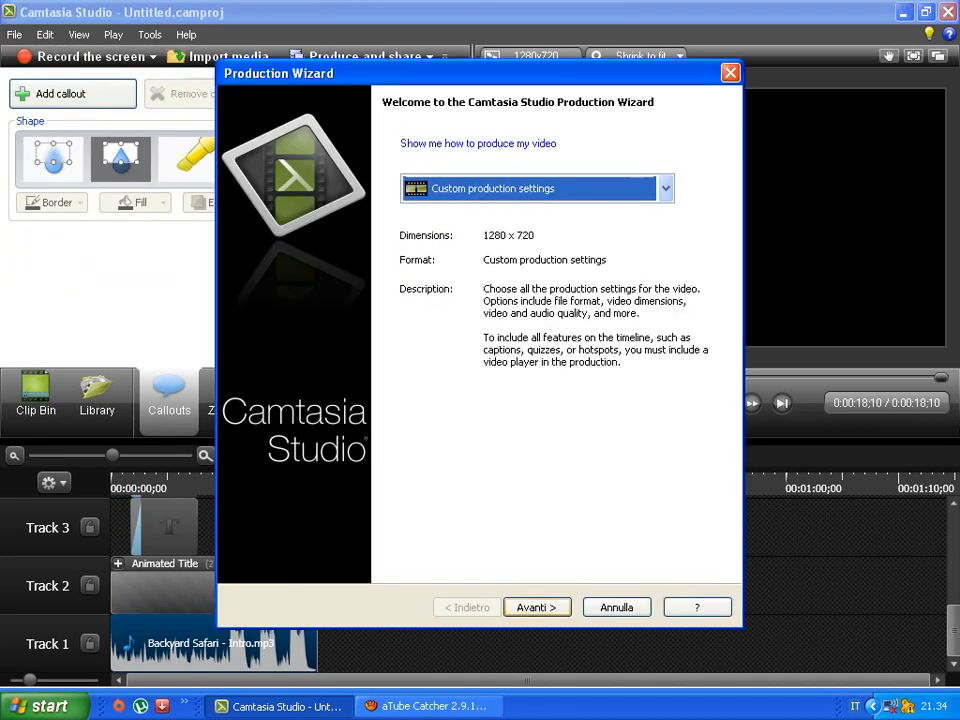
Accept the WMV format and the Camtasia Studio Best Quality and File Size profile, continuing to the video size settings
key(Return)
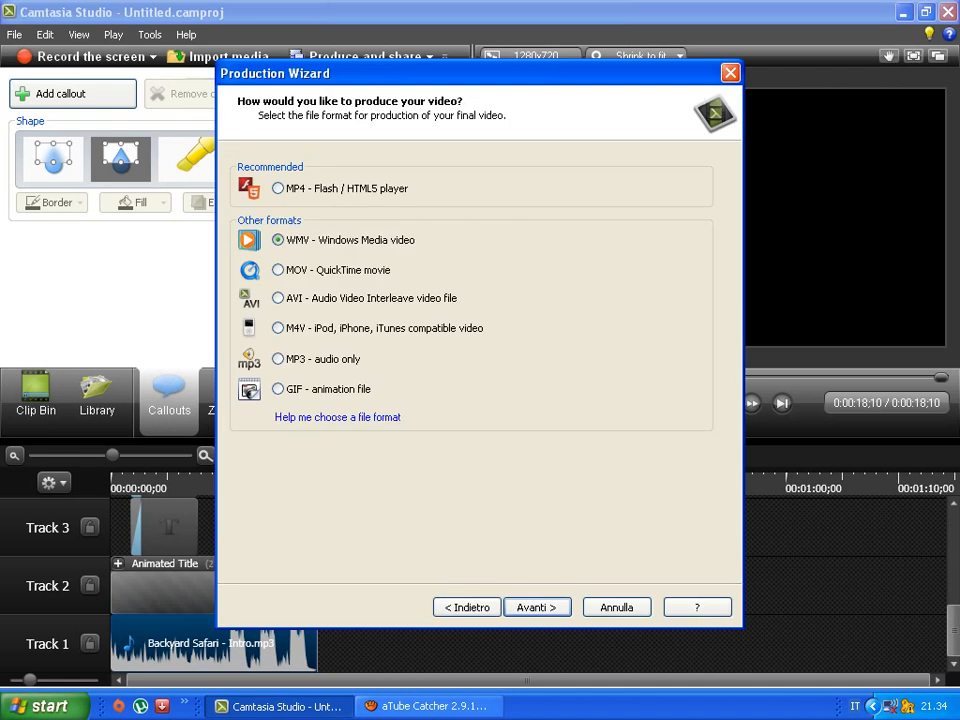
key(Return)
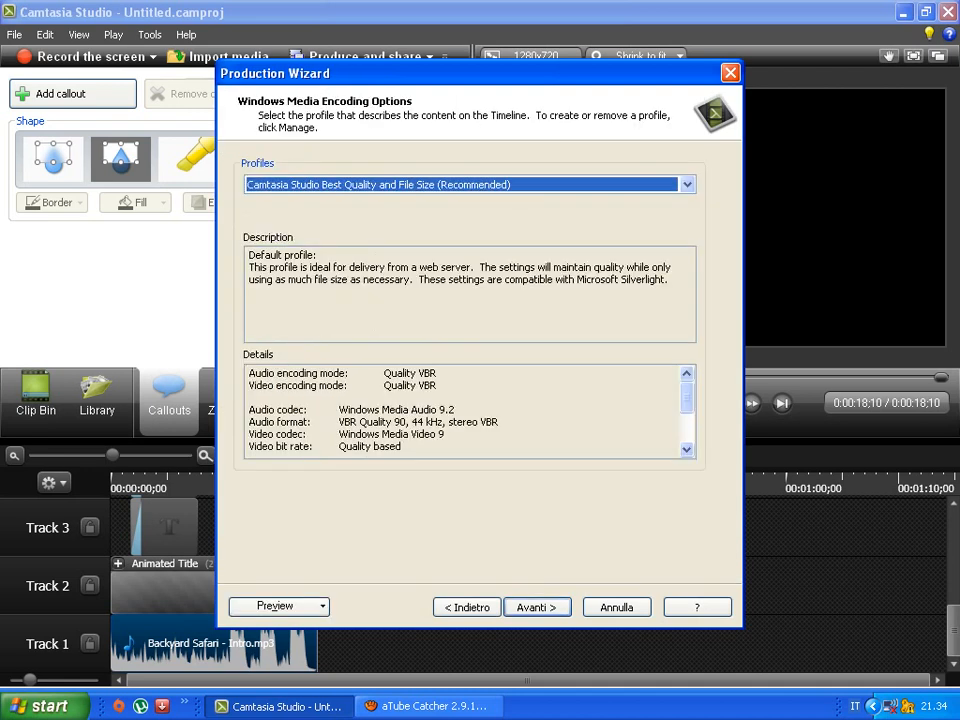
key(Return)
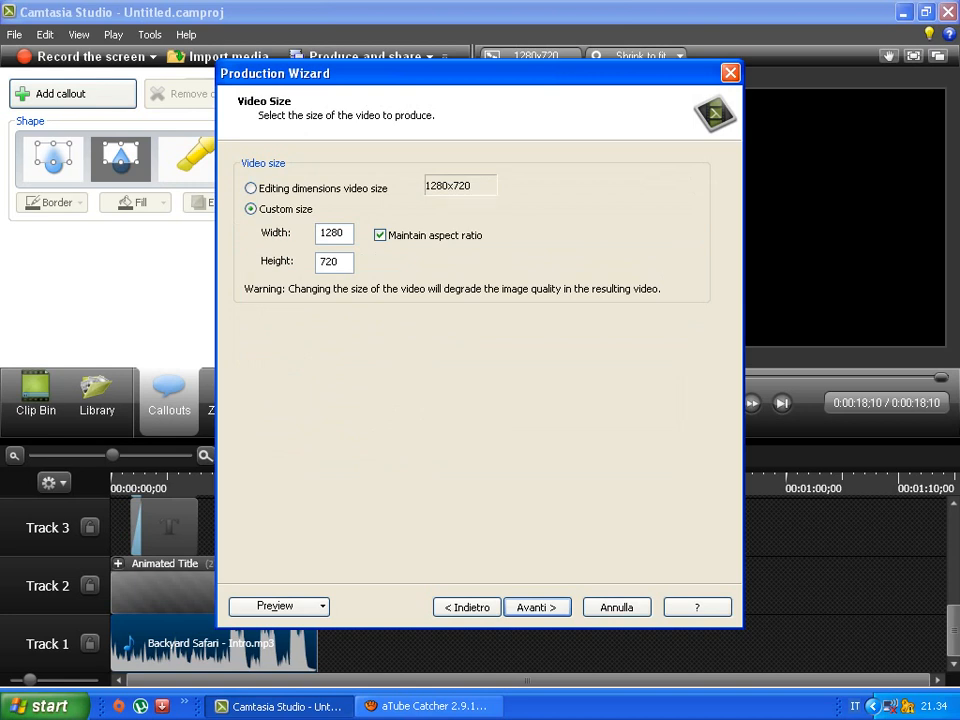
drag(475, 73, 516, 62)
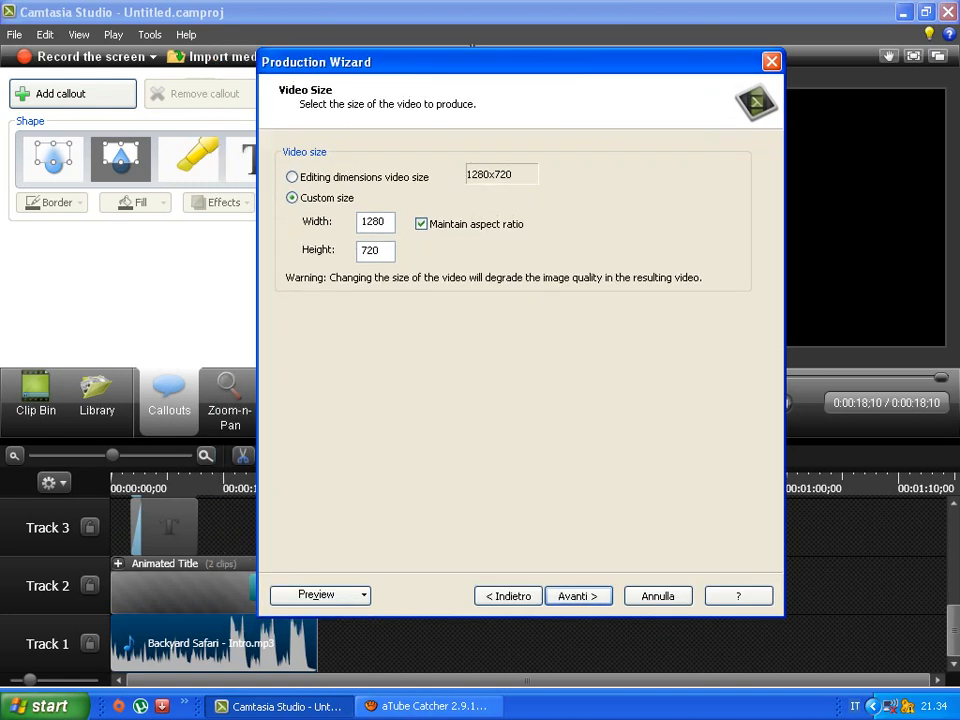
Accept the 1280x720 video size and the default video options, and start rendering, overwriting the existing Untitled.wmv
key(Return)
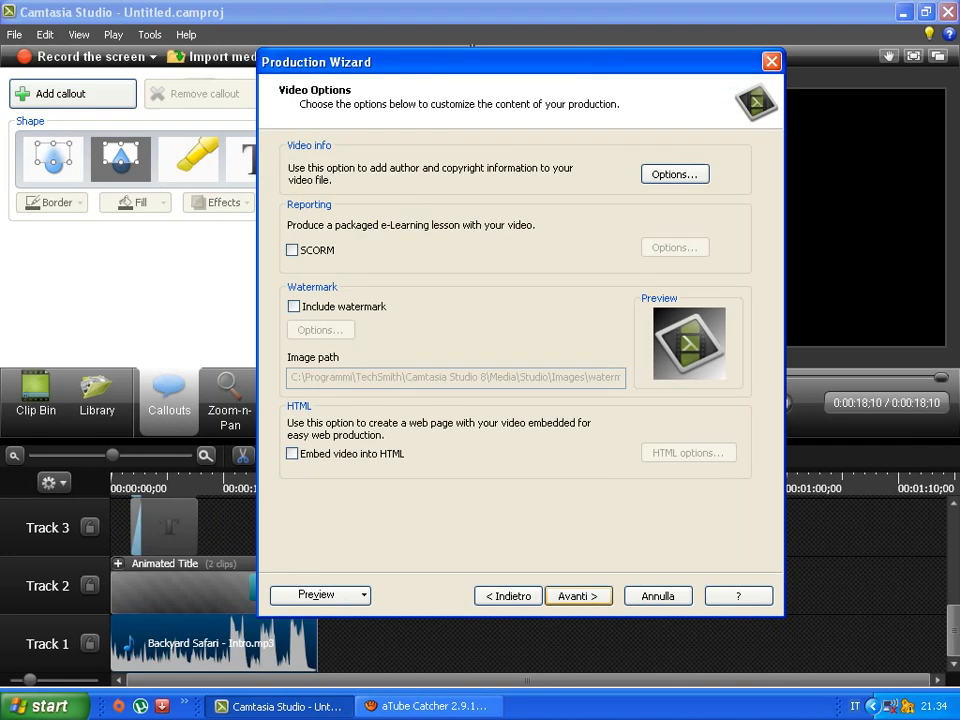
key(Return)
key(Return)
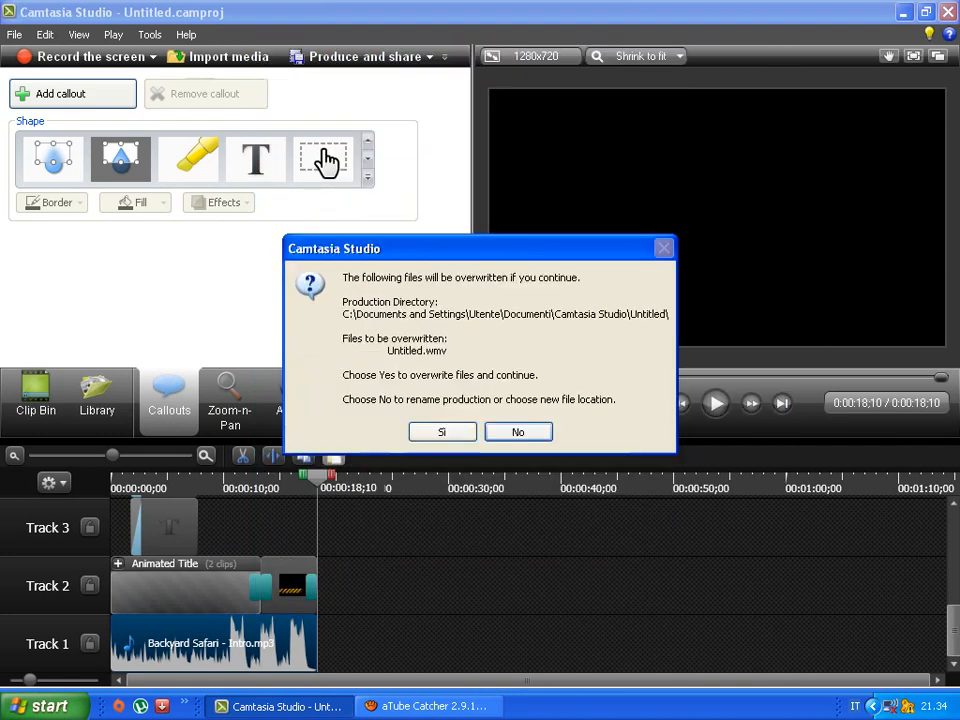
key(Return)
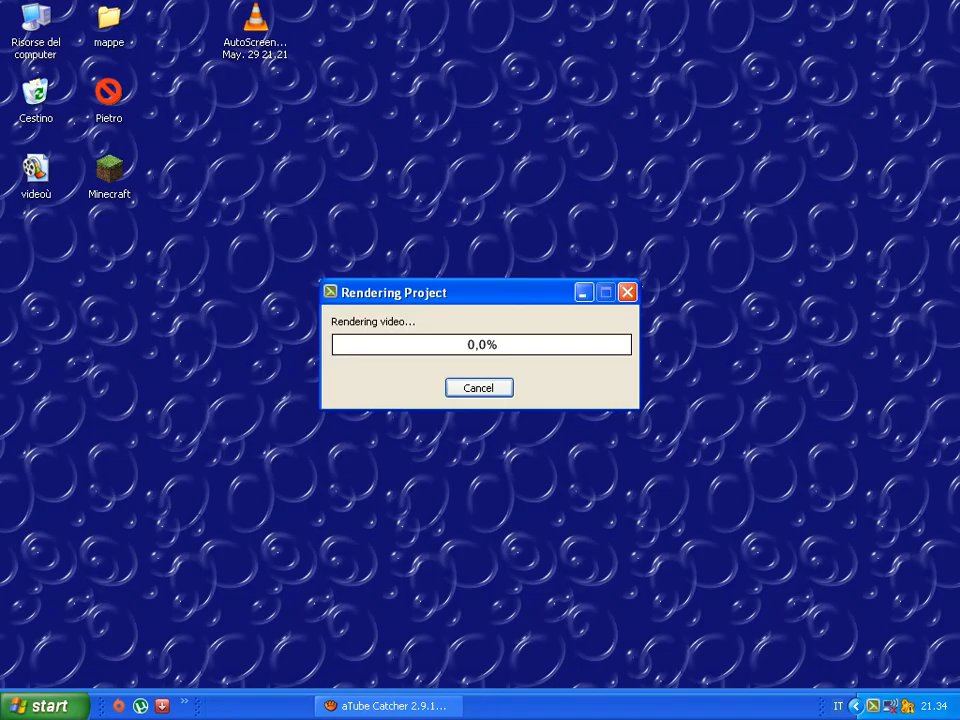
key(Escape)
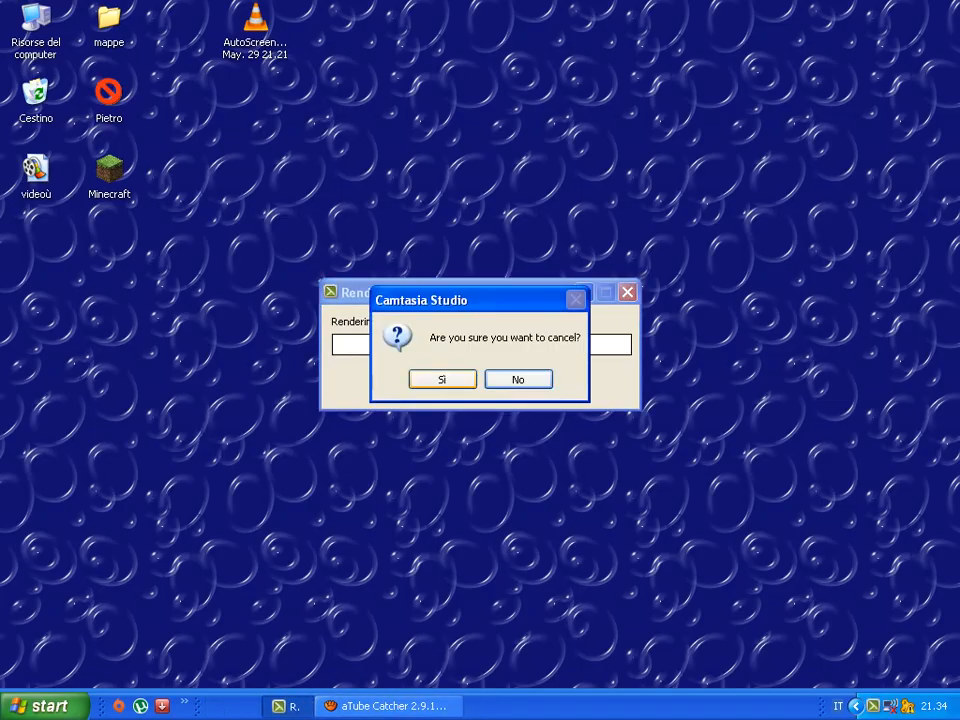
key(Return)
key(alt+Tab)
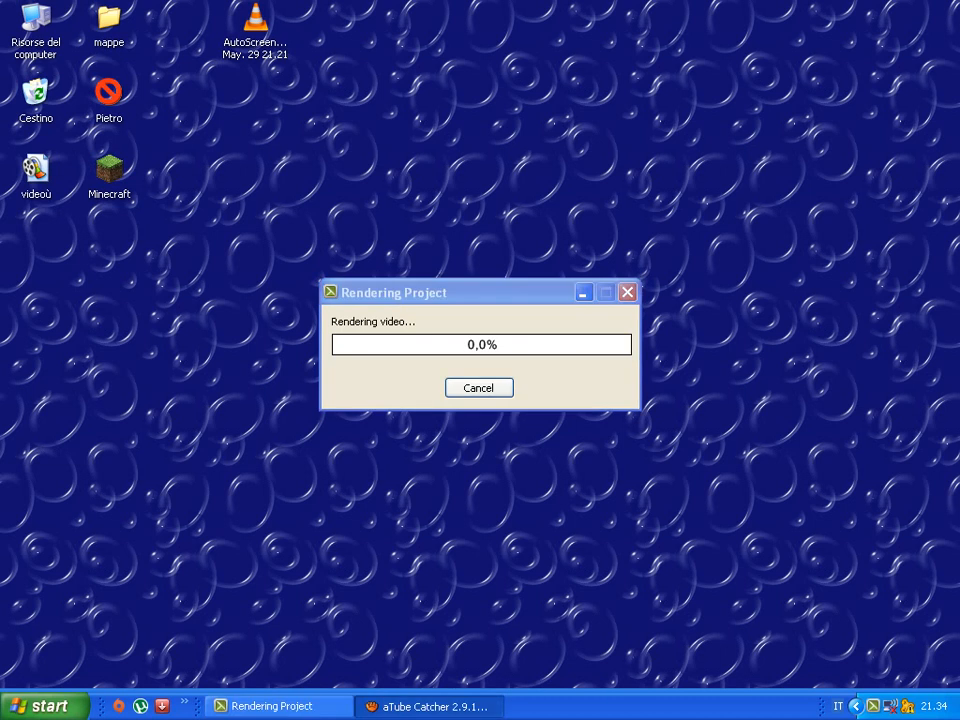
key(alt+Tab)
mouse_move(450, 292)
mouse_down()
mouse_move(353, 166)
mouse_move(390, 207)
mouse_up()
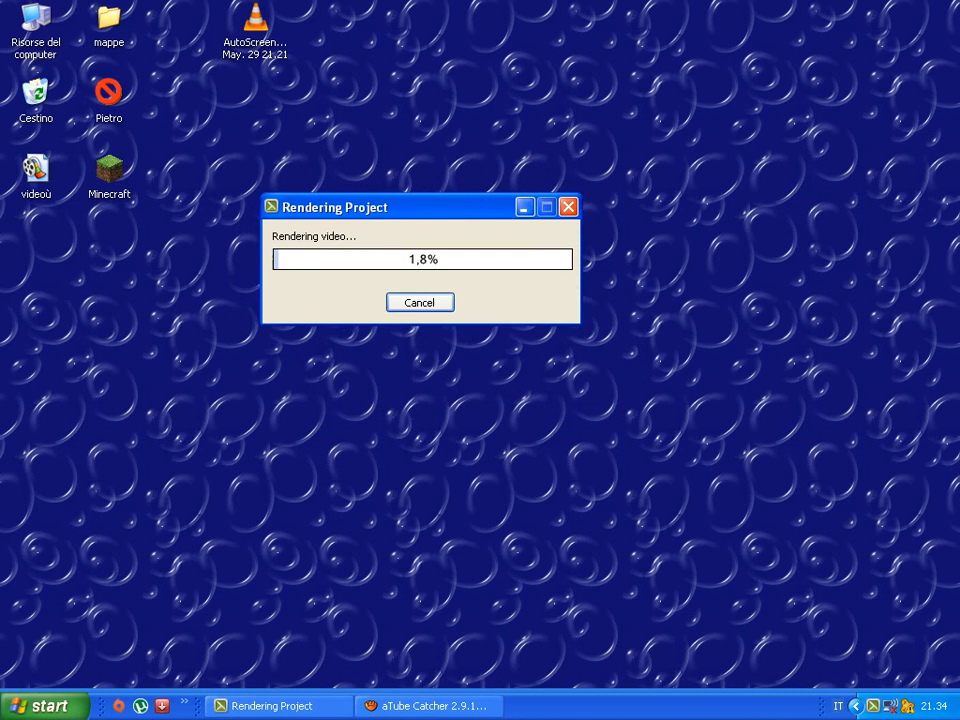
View the production output folder Untitled inside Documenti\Camtasia Studio, and close the folder window
key(super)
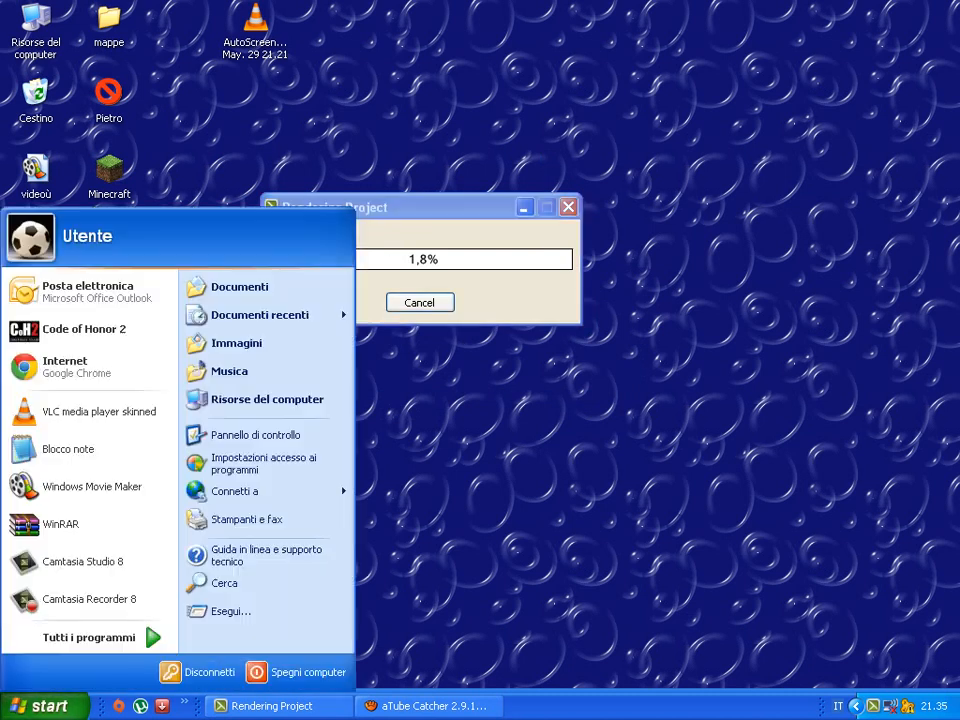
click(267, 399)
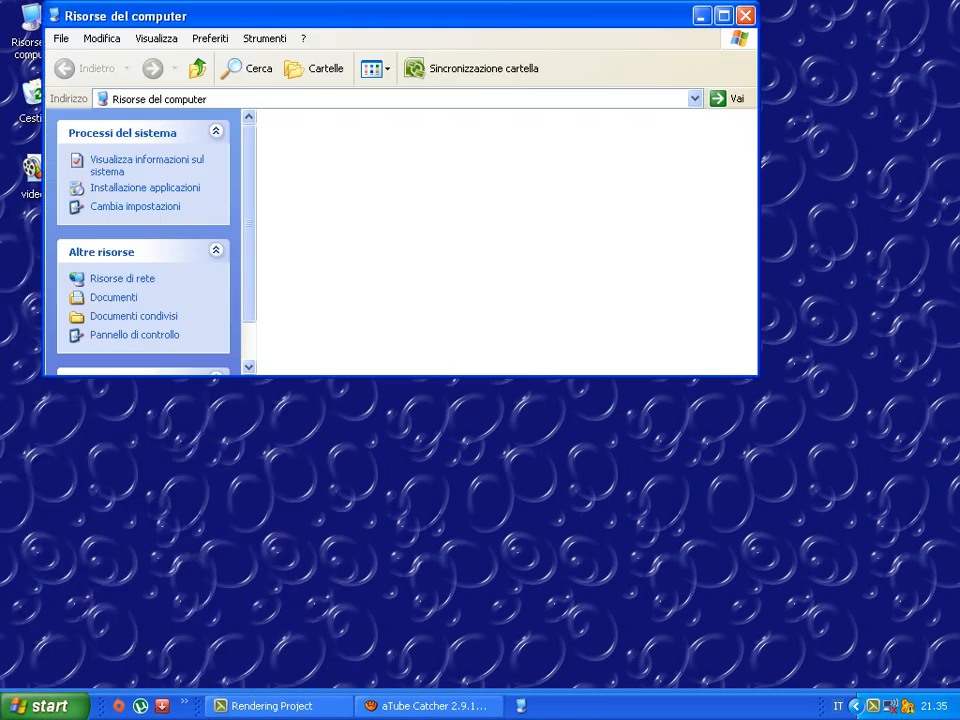
click(113, 297)
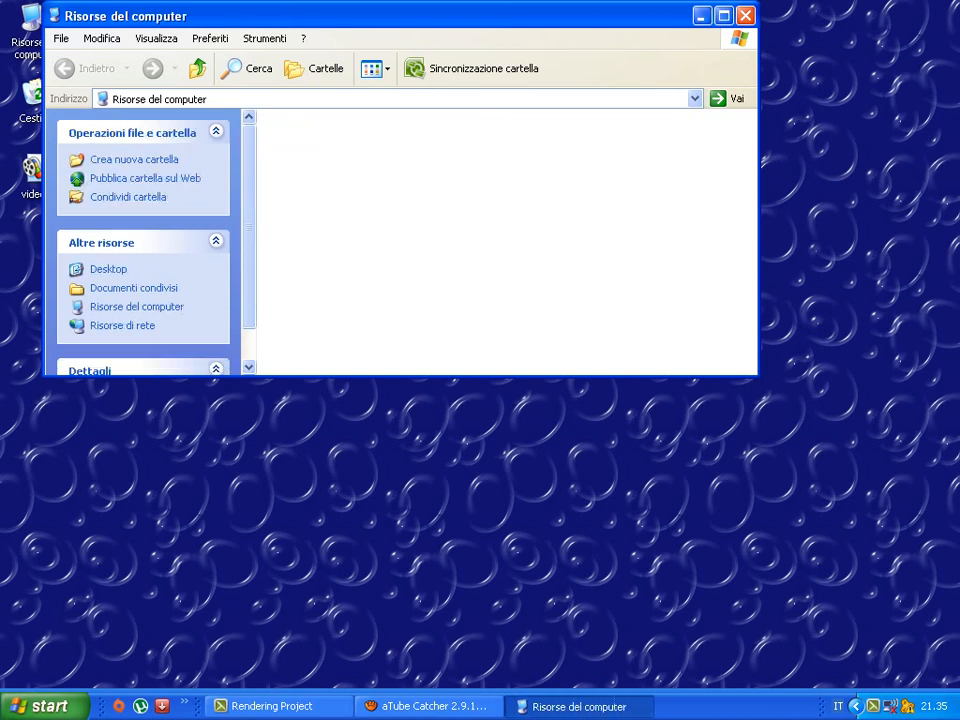
double_click(283, 188)
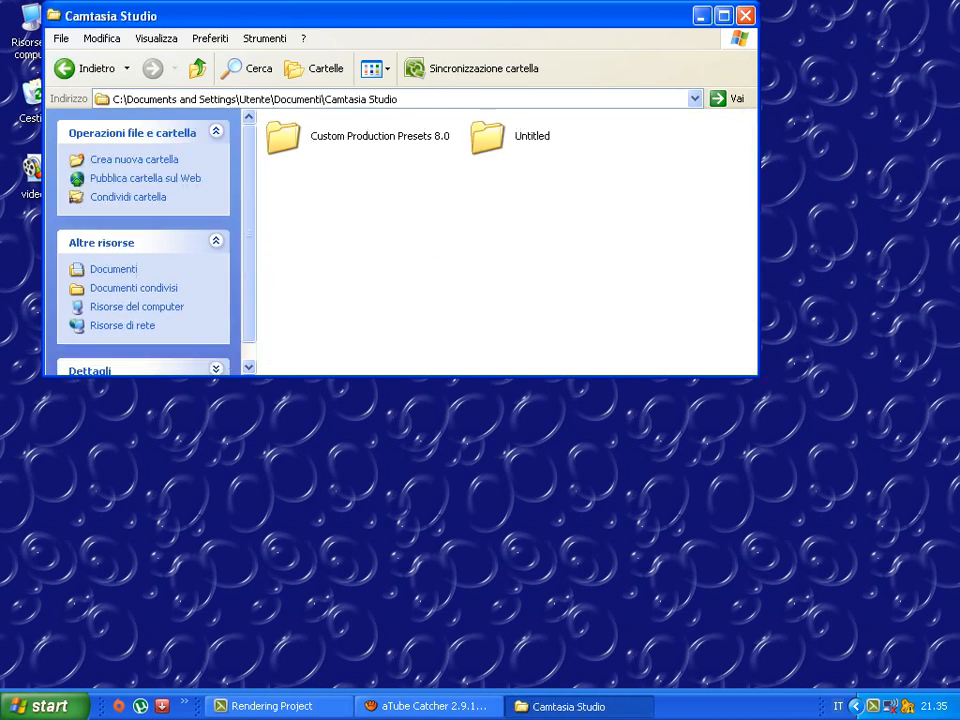
click(487, 137)
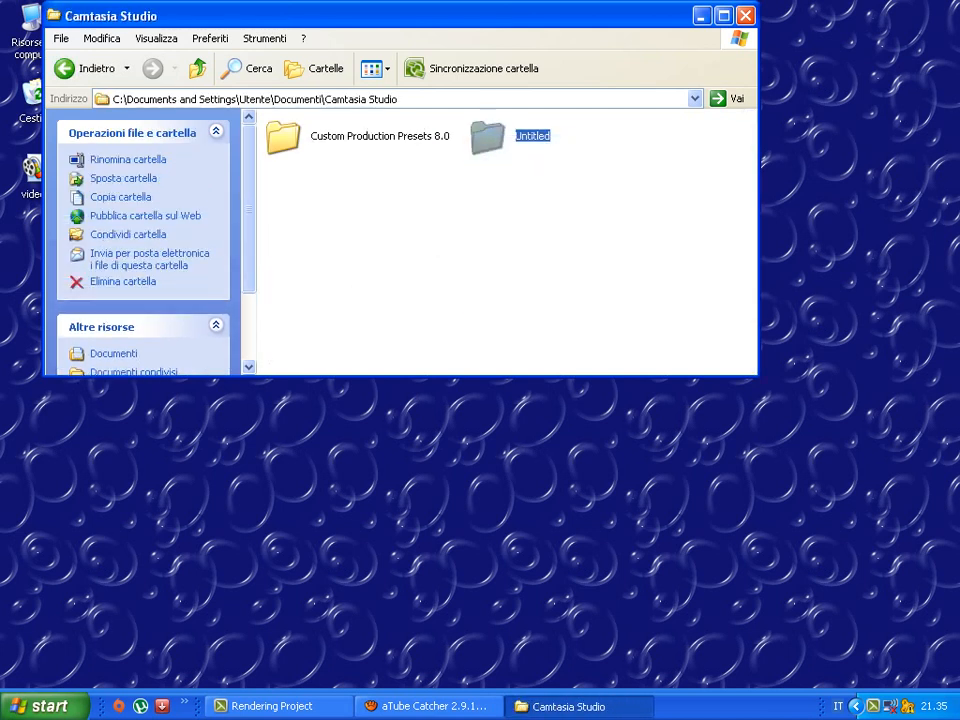
double_click(487, 137)
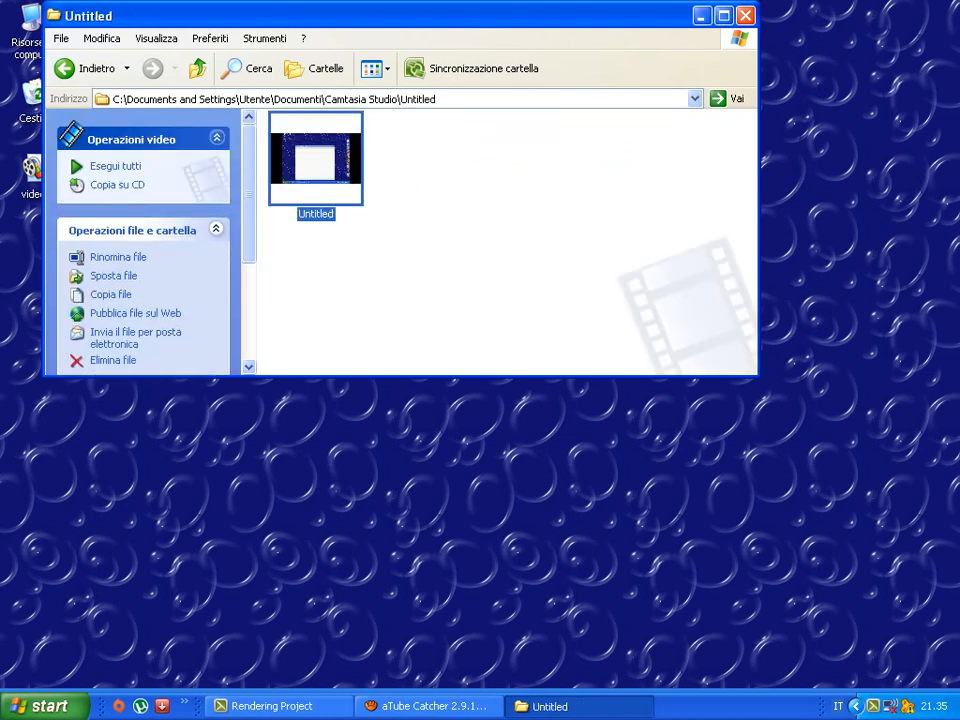
click(745, 15)
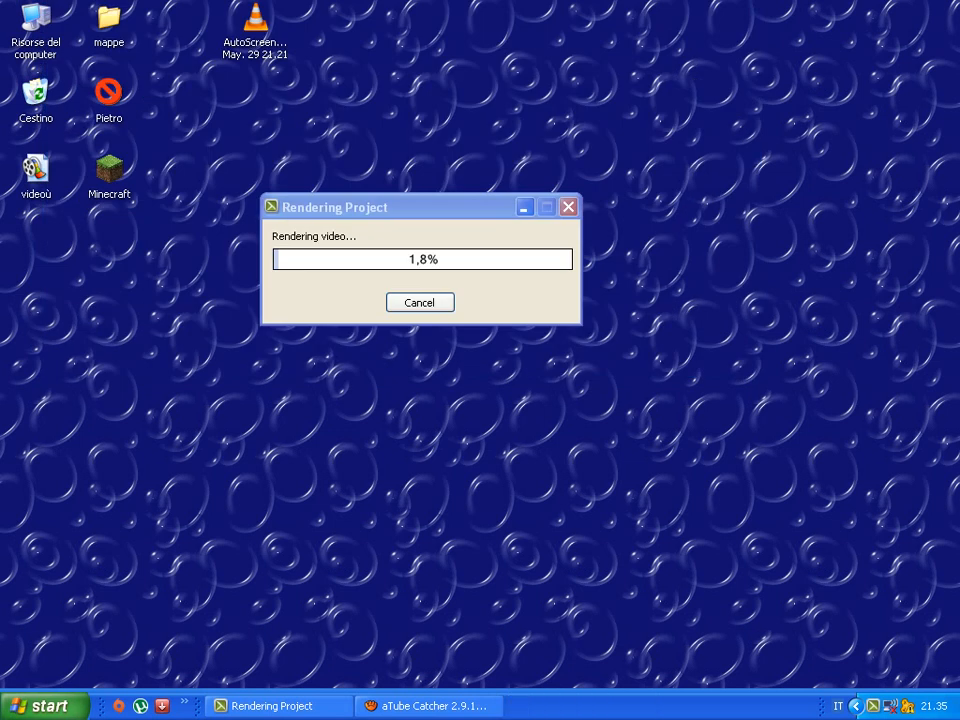
drag(380, 207, 491, 138)
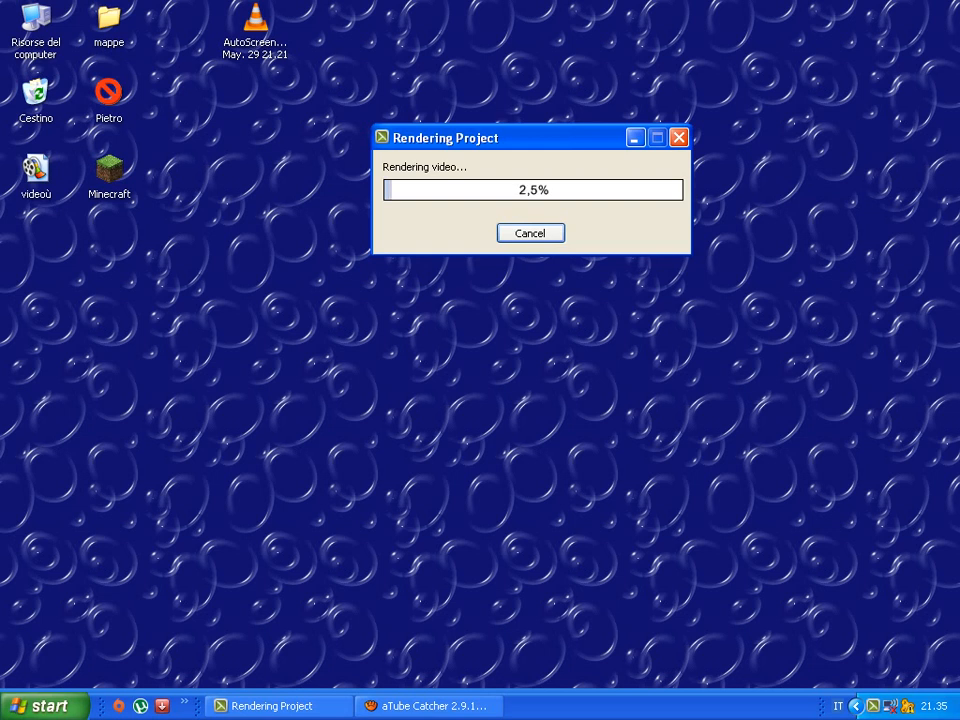
drag(491, 138, 434, 132)
click(428, 706)
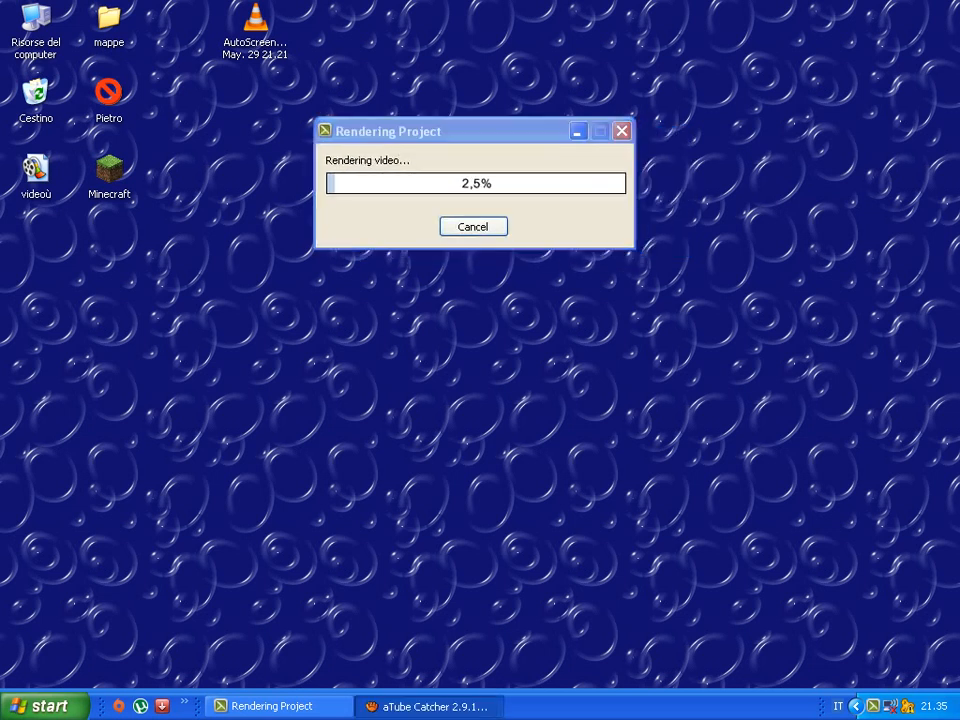